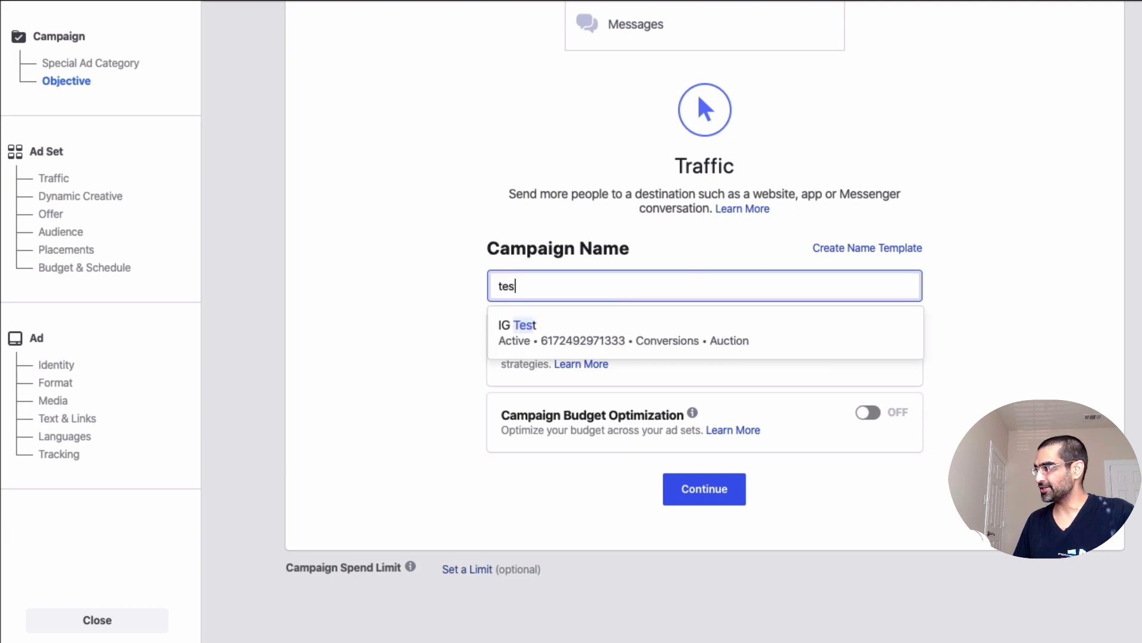
Name the traffic campaign "test" and continue to the ad set settings.
left_click(391, 303)
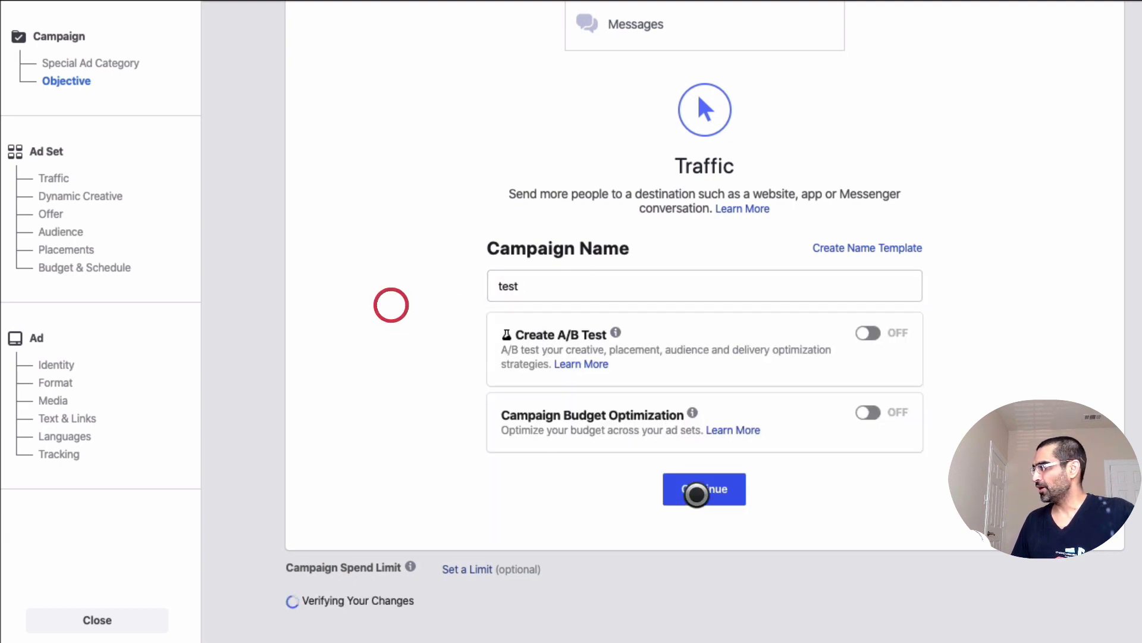
left_click(850, 529)
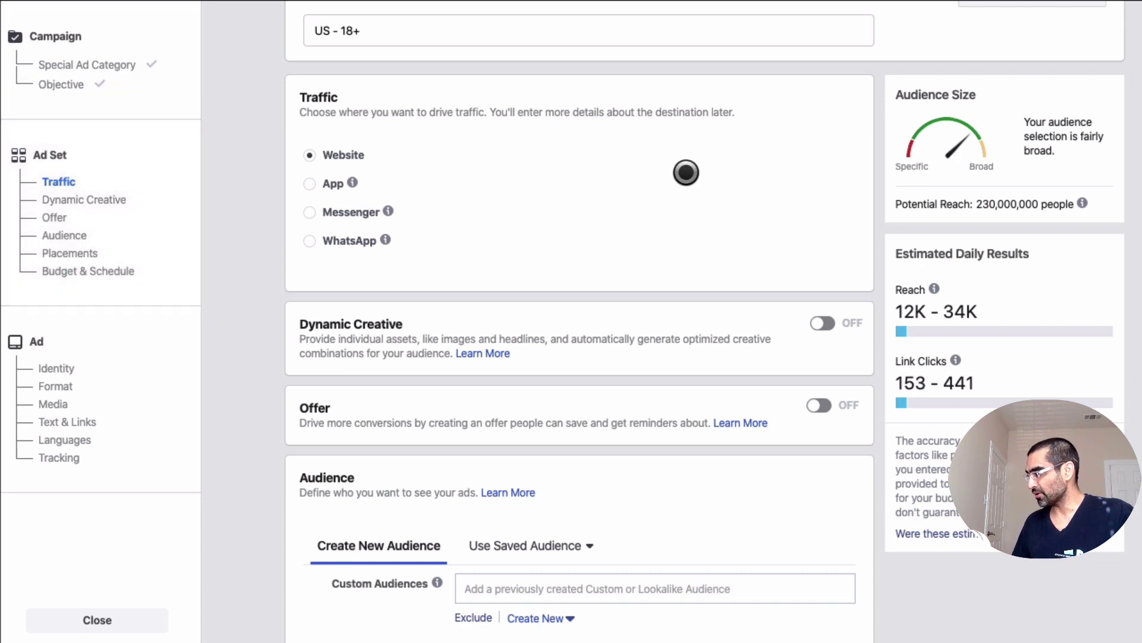
Browse the ad set's Detailed Targeting options and expand the Behaviors category.
scroll(681, 172, "down", 5)
scroll(680, 184, "down", 10)
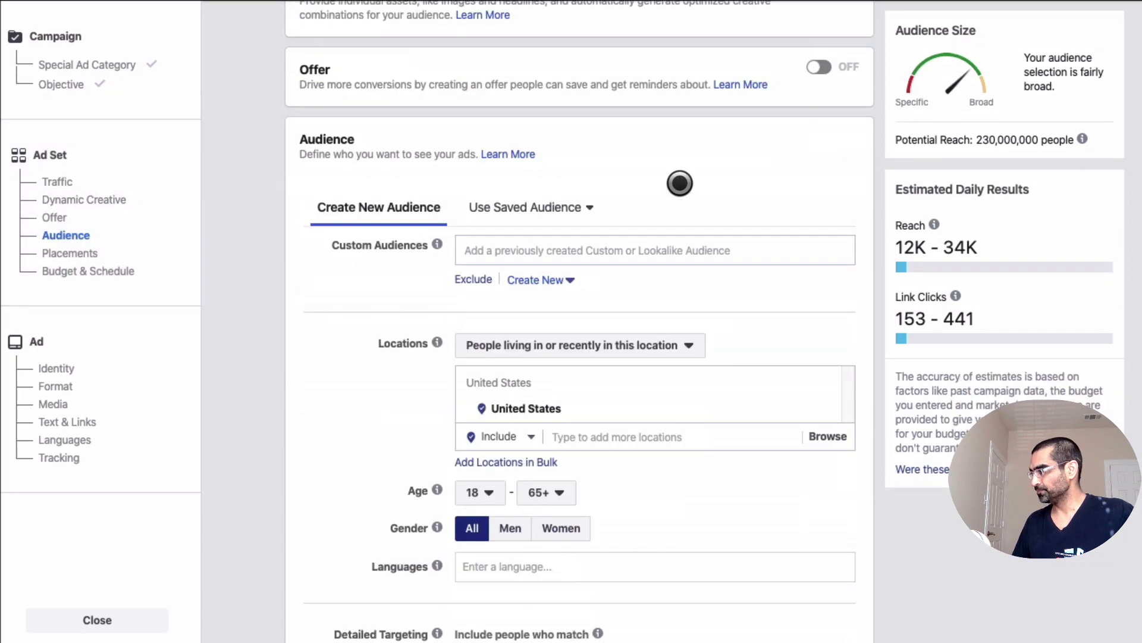
scroll(679, 189, "down", 1)
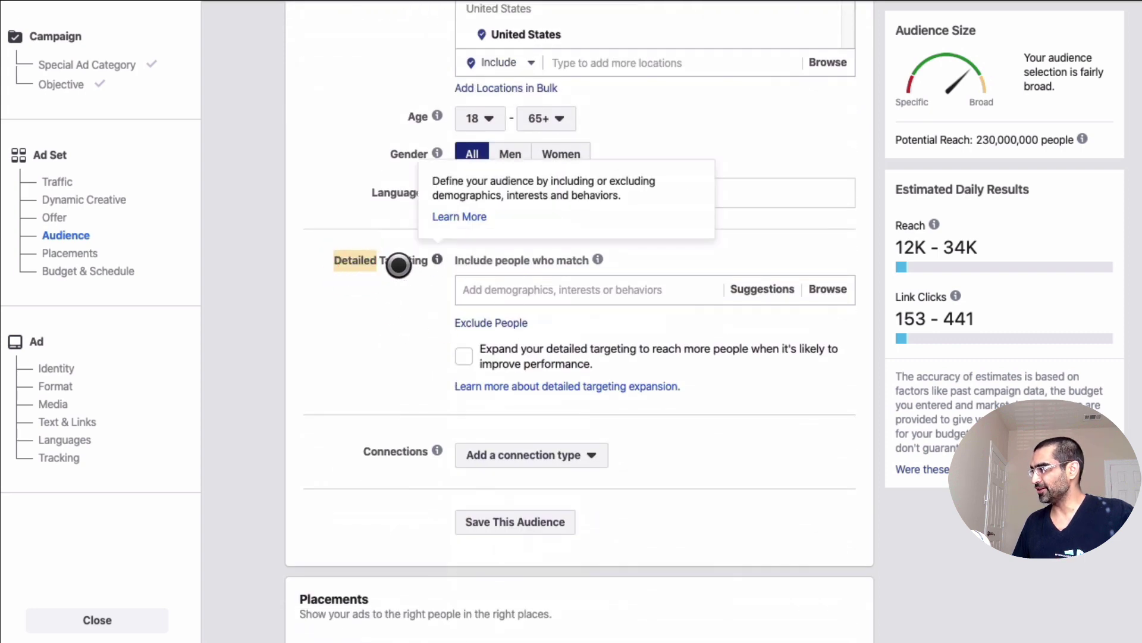
left_click_drag(350, 260, 438, 258)
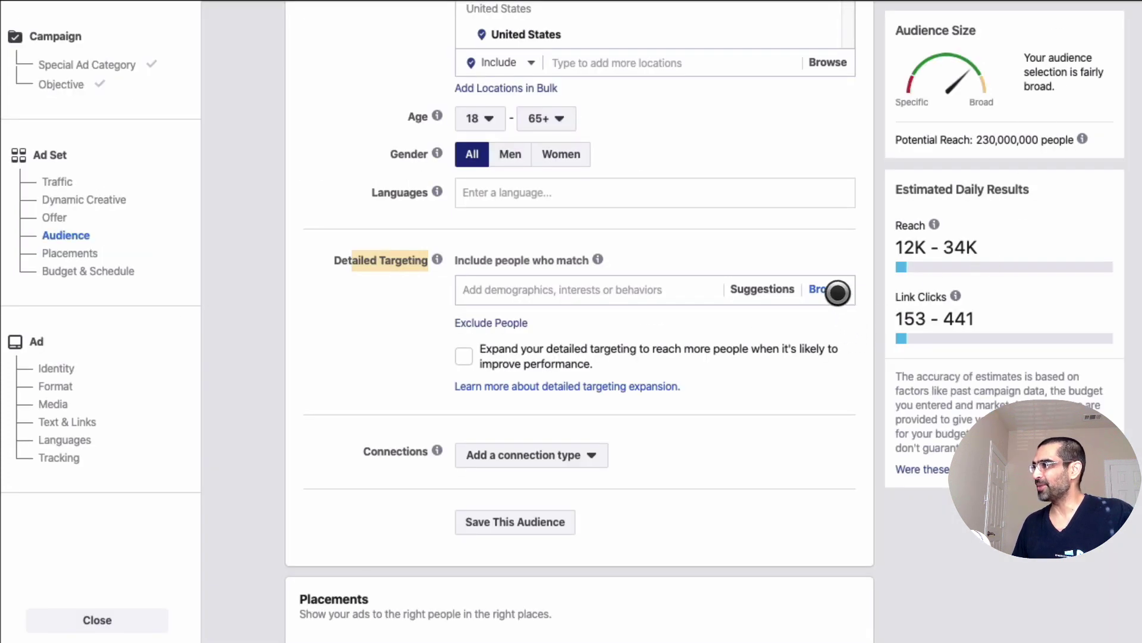
left_click(830, 290)
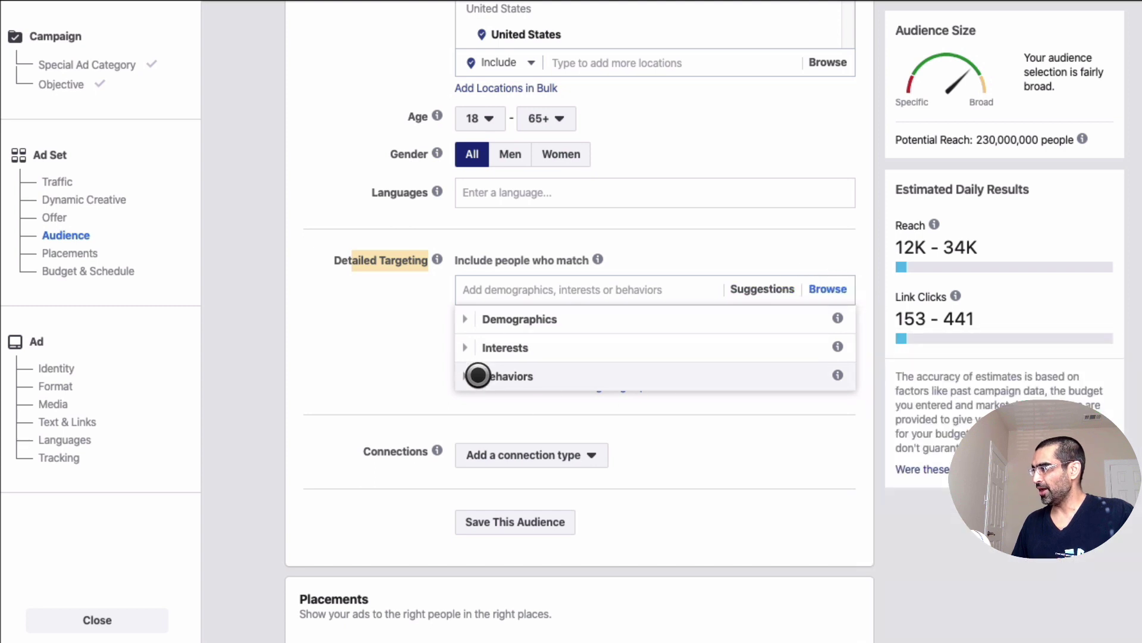
left_click(471, 373)
scroll(727, 387, "down", 1)
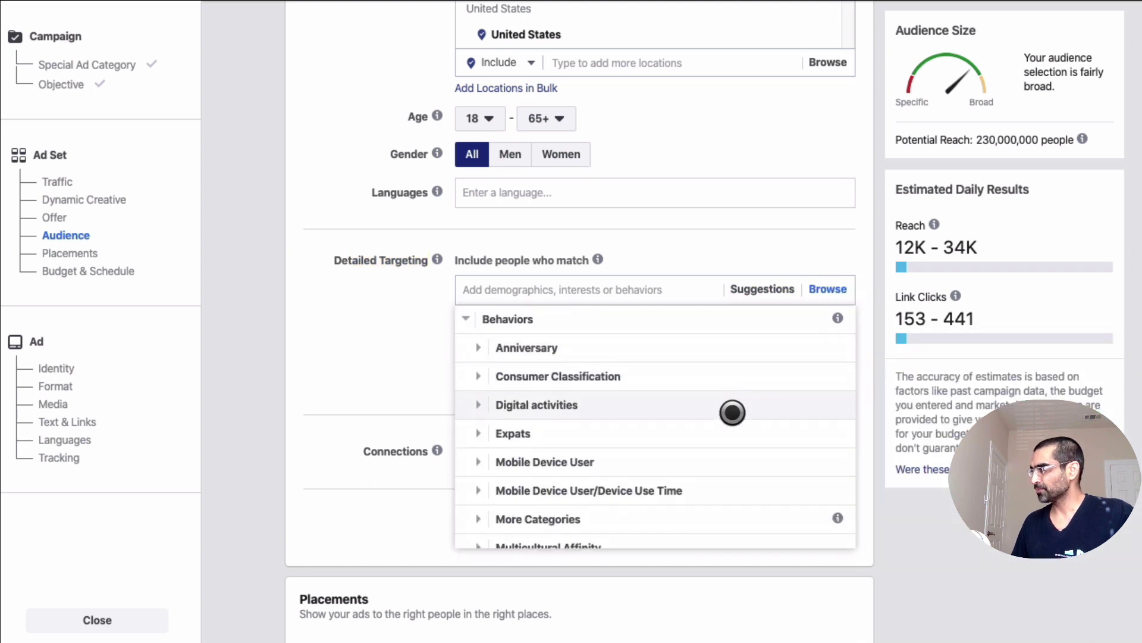
Expand Digital activities and its Facebook page admins subcategory under Behaviors.
scroll(734, 415, "down", 1)
left_click(485, 392)
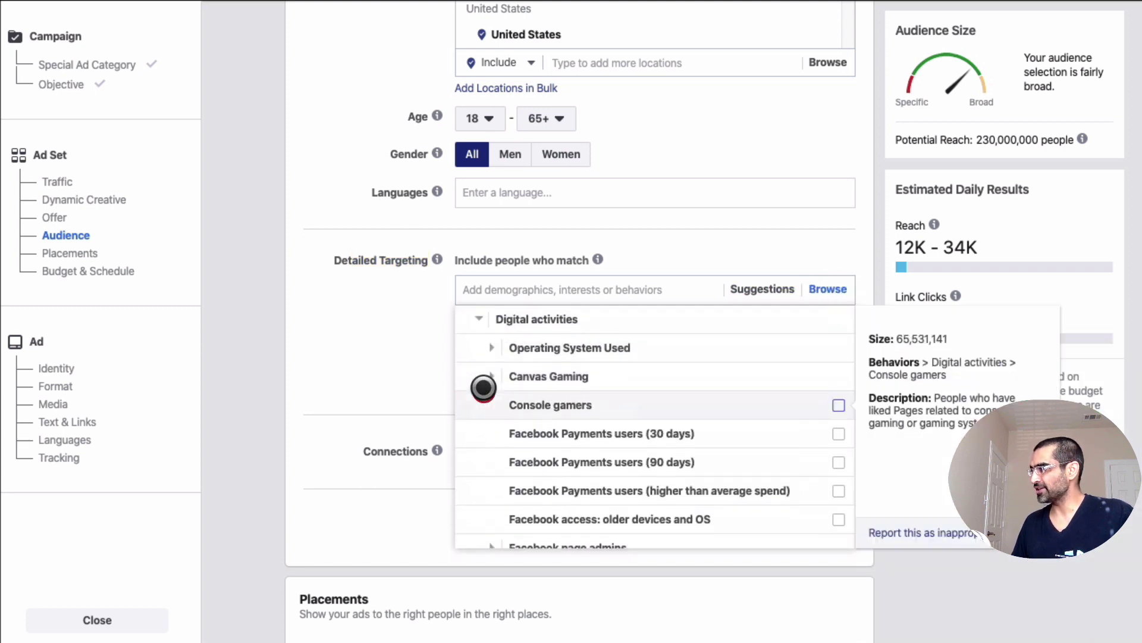
mouse_move(740, 420)
scroll(738, 431, "down", 2)
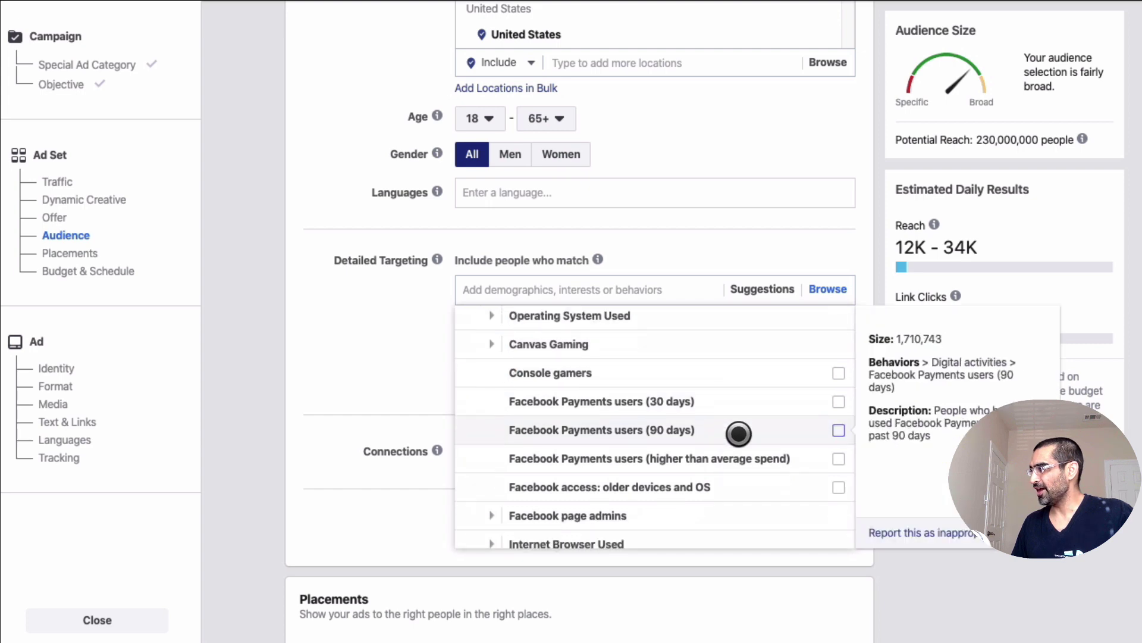
left_click(496, 489)
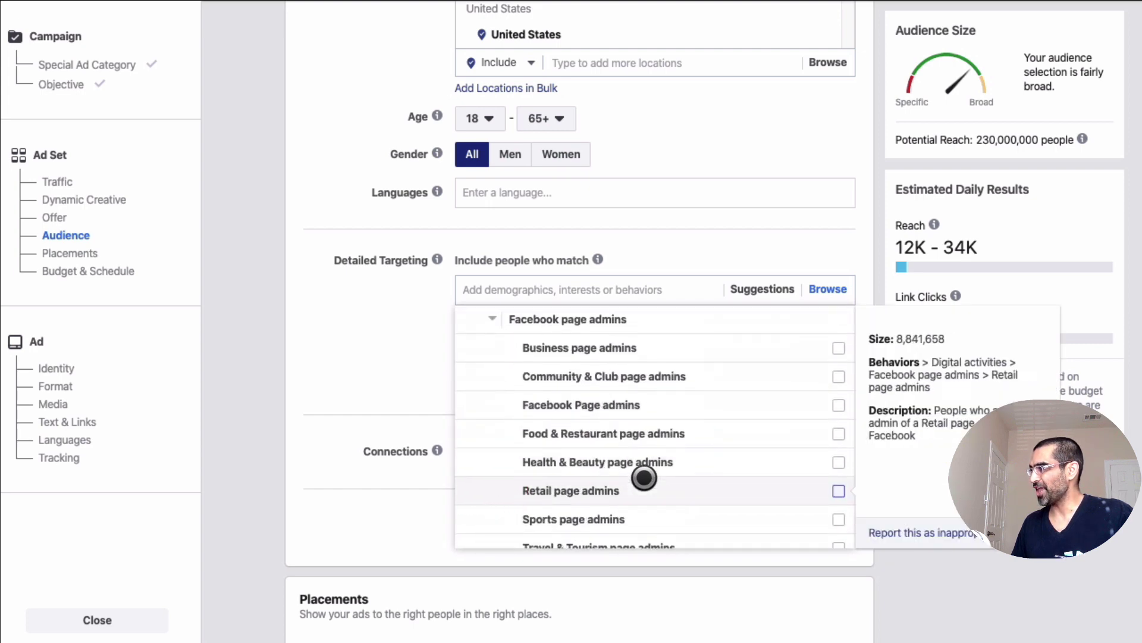
Add Food & Restaurant page admins to the audience's detailed targeting and close the category list.
mouse_move(752, 424)
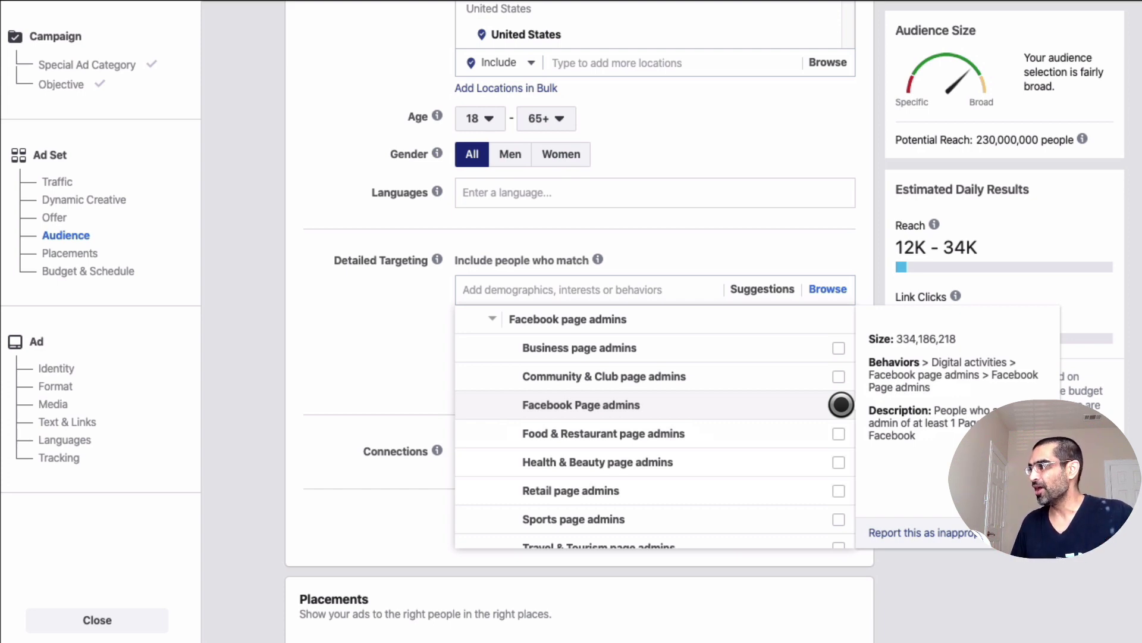
scroll(702, 434, "down", 1)
scroll(702, 434, "down", 1)
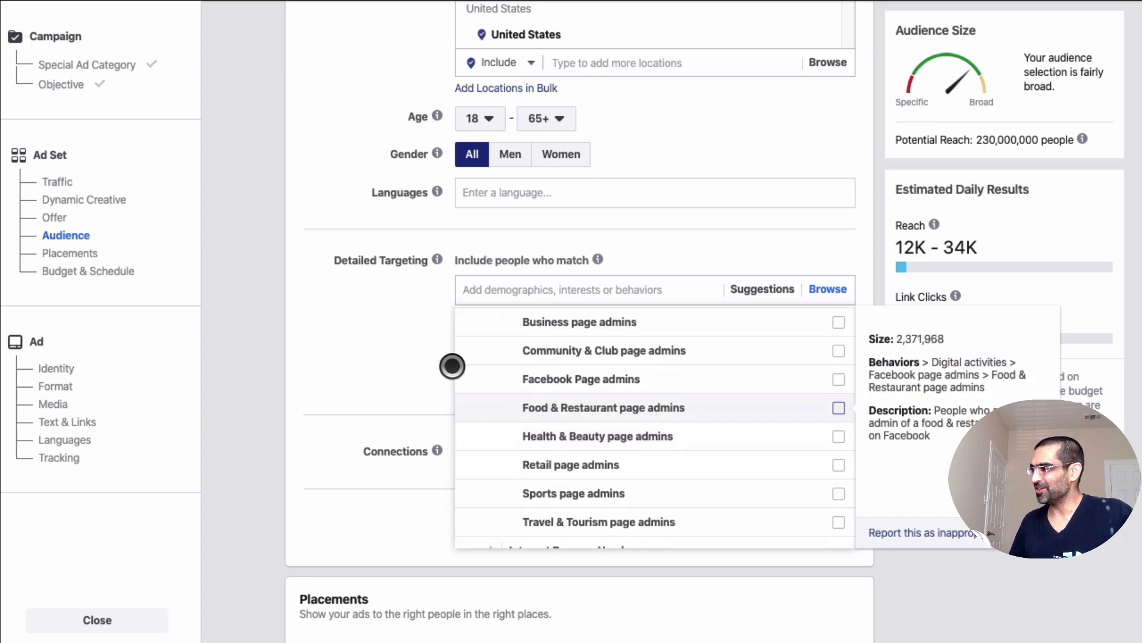
left_click(497, 404)
left_click(365, 359)
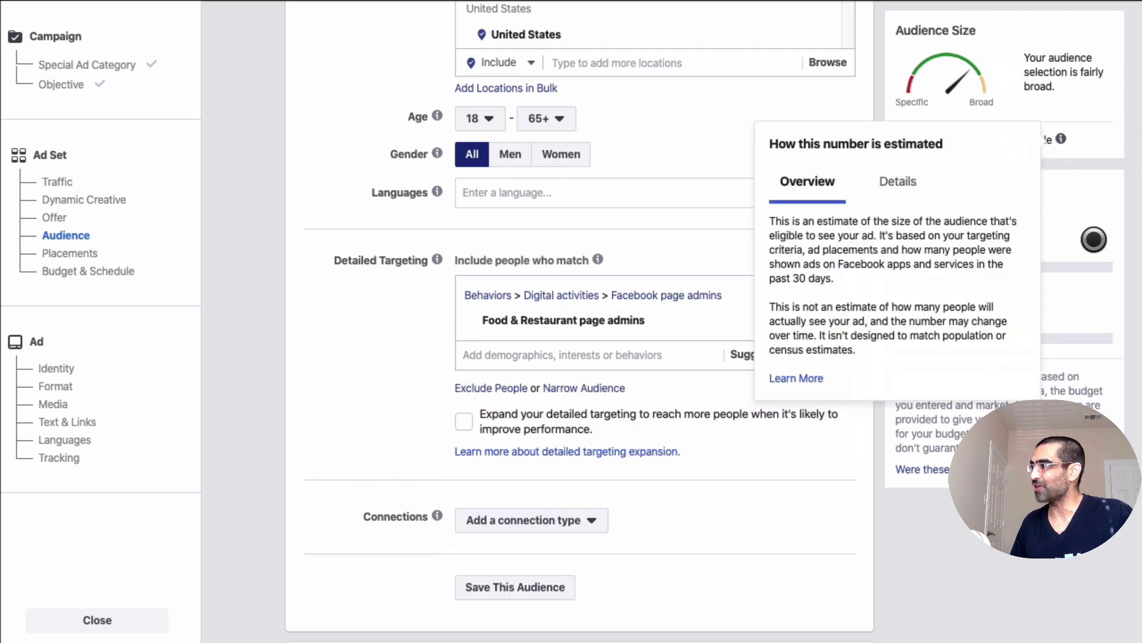
Change the audience location to the state of New York, United States.
scroll(740, 206, "up", 1)
scroll(741, 260, "up", 3)
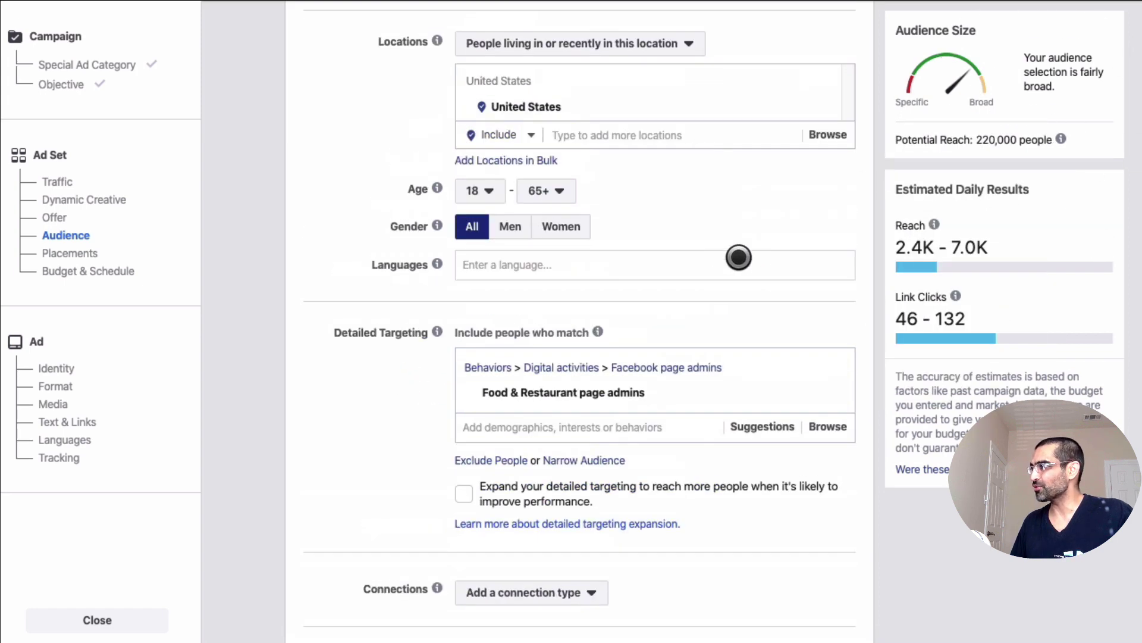
left_click(606, 130)
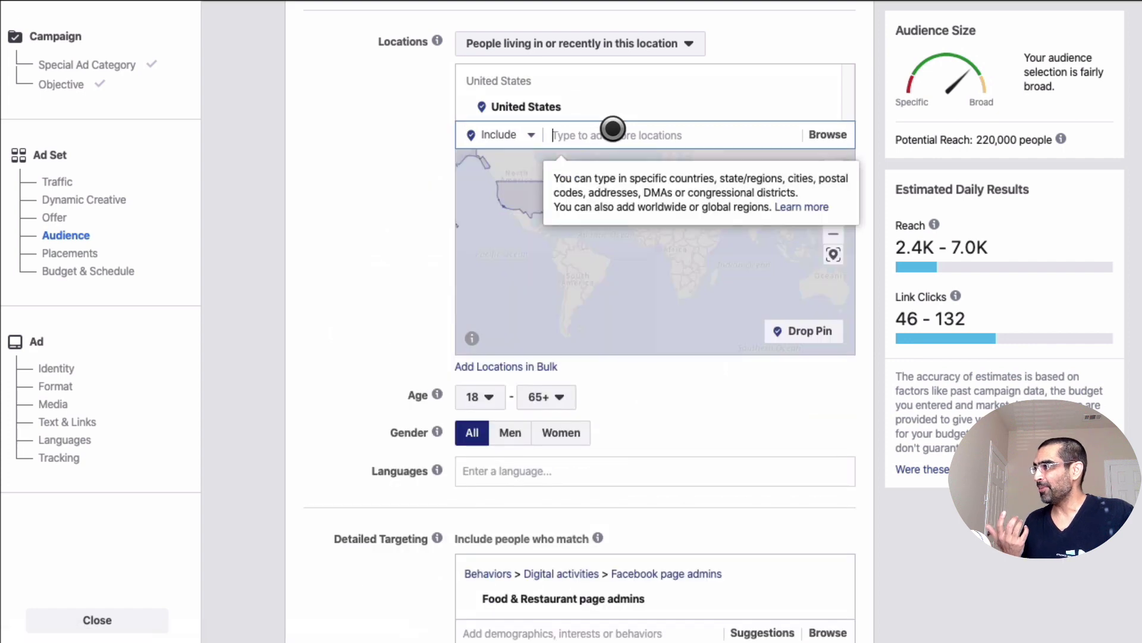
type("new york")
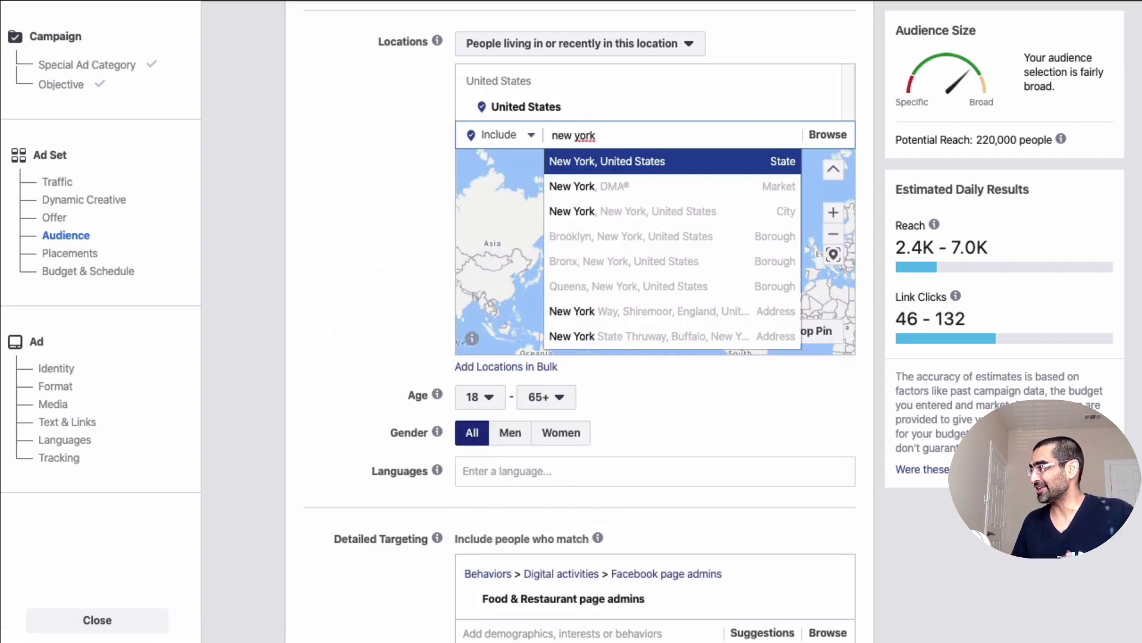
left_click(614, 161)
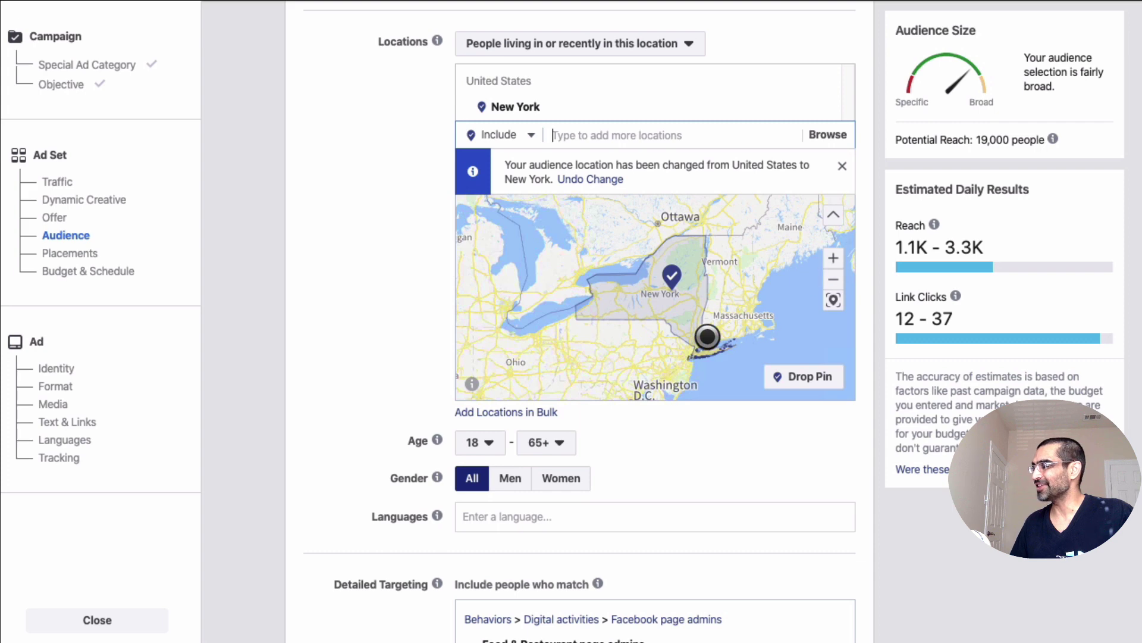
Remove New York from the audience locations and add the country United States instead.
scroll(673, 347, "down", 1)
scroll(397, 328, "down", 3)
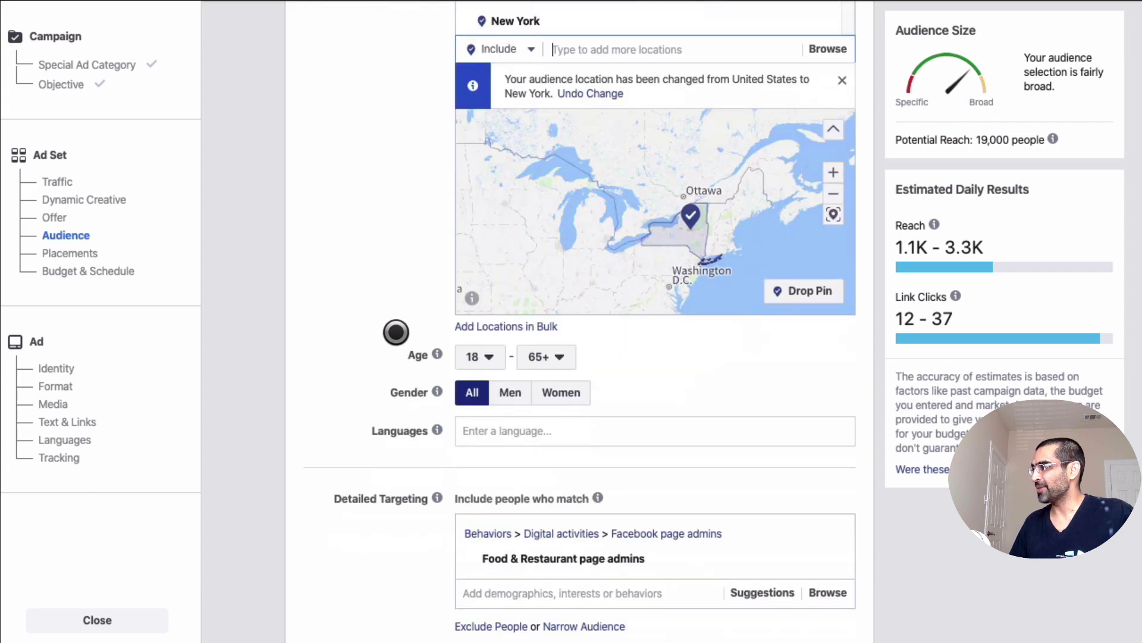
scroll(399, 329, "up", 2)
scroll(399, 329, "up", 5)
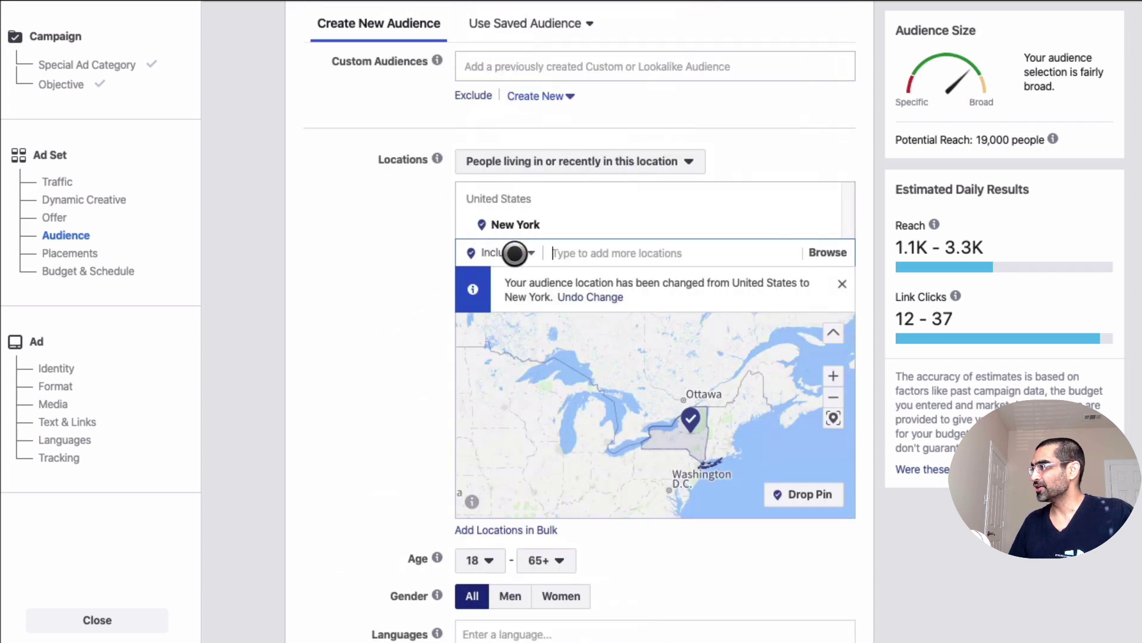
left_click(828, 225)
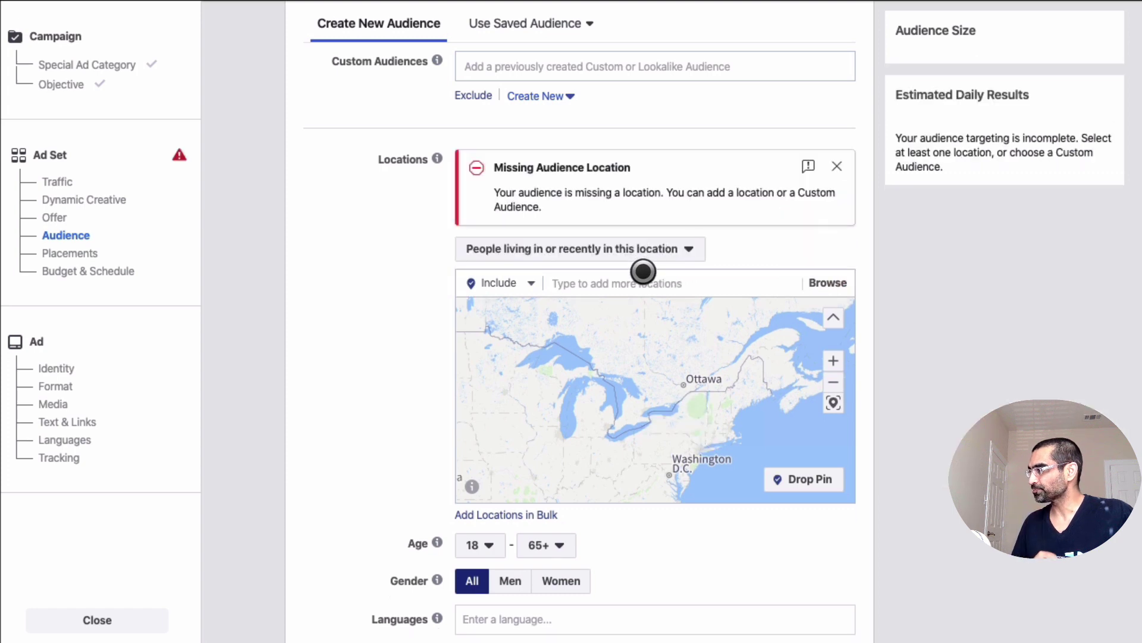
type("united")
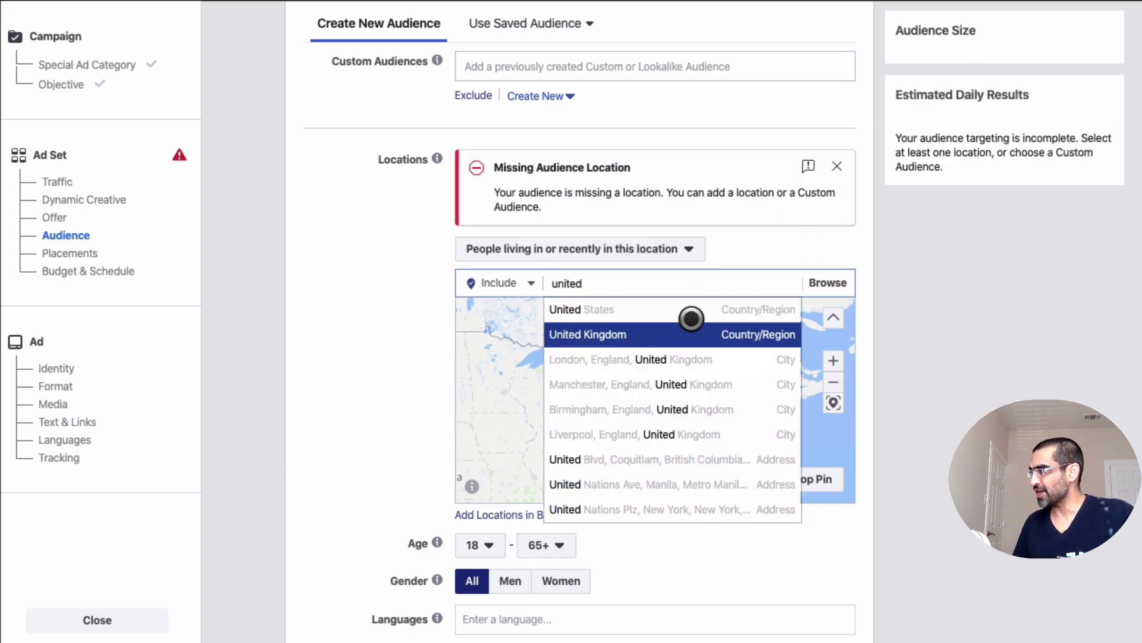
left_click(646, 310)
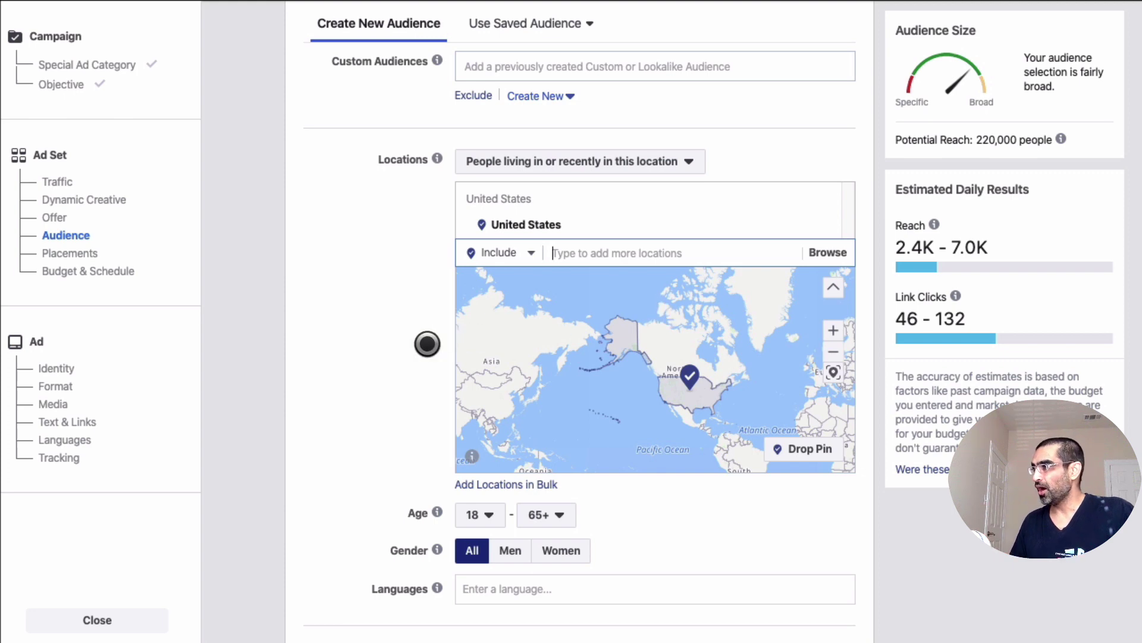
Remove the Food & Restaurant page admins behavior from the audience's detailed targeting.
scroll(423, 344, "down", 5)
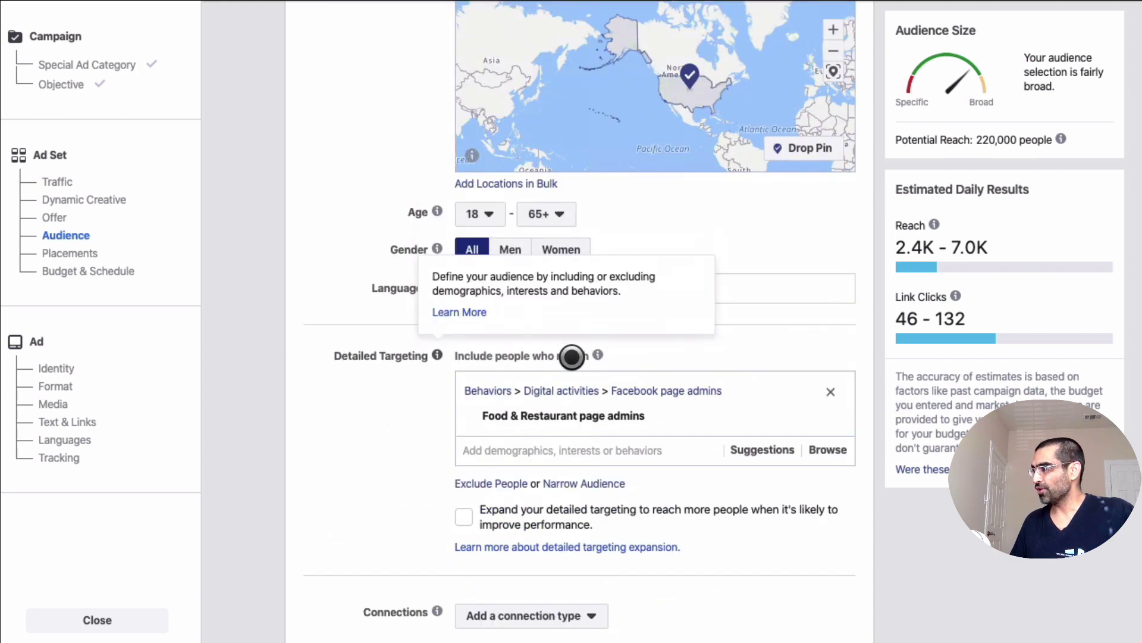
scroll(512, 417, "down", 1)
scroll(508, 419, "down", 1)
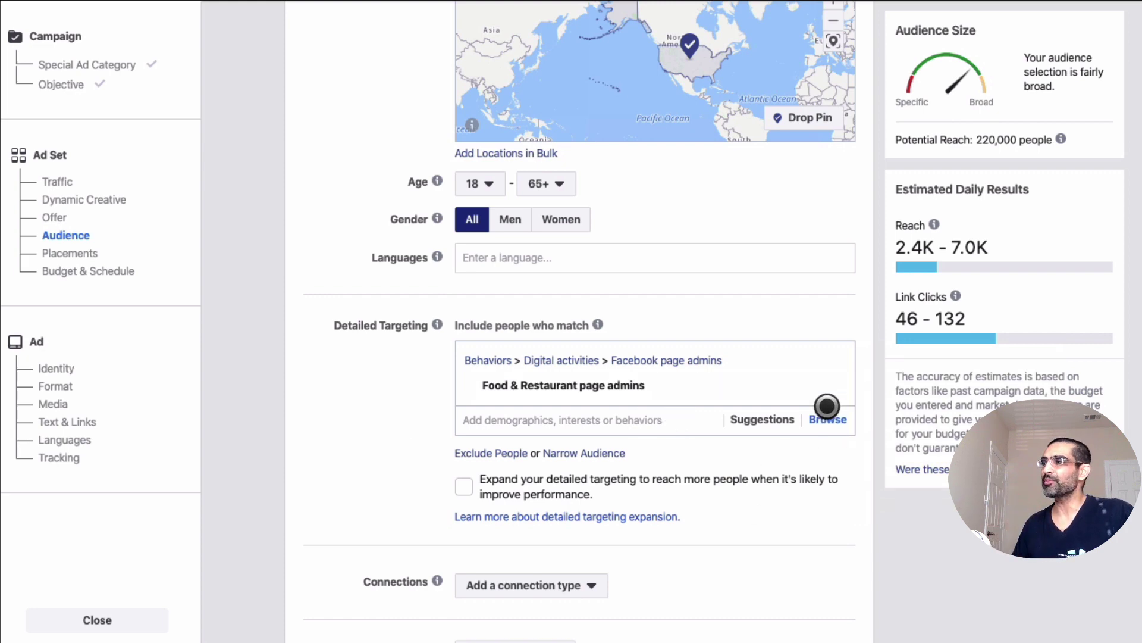
left_click(831, 356)
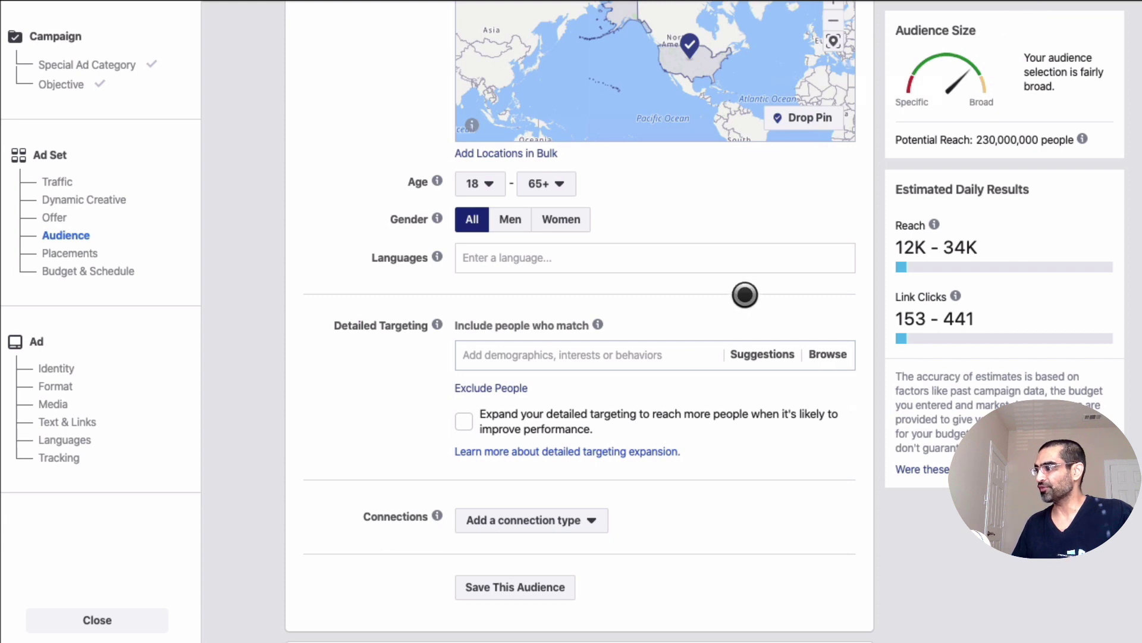
Search detailed targeting for "owner" and look through the matching job titles, employers and interests.
left_click(675, 349)
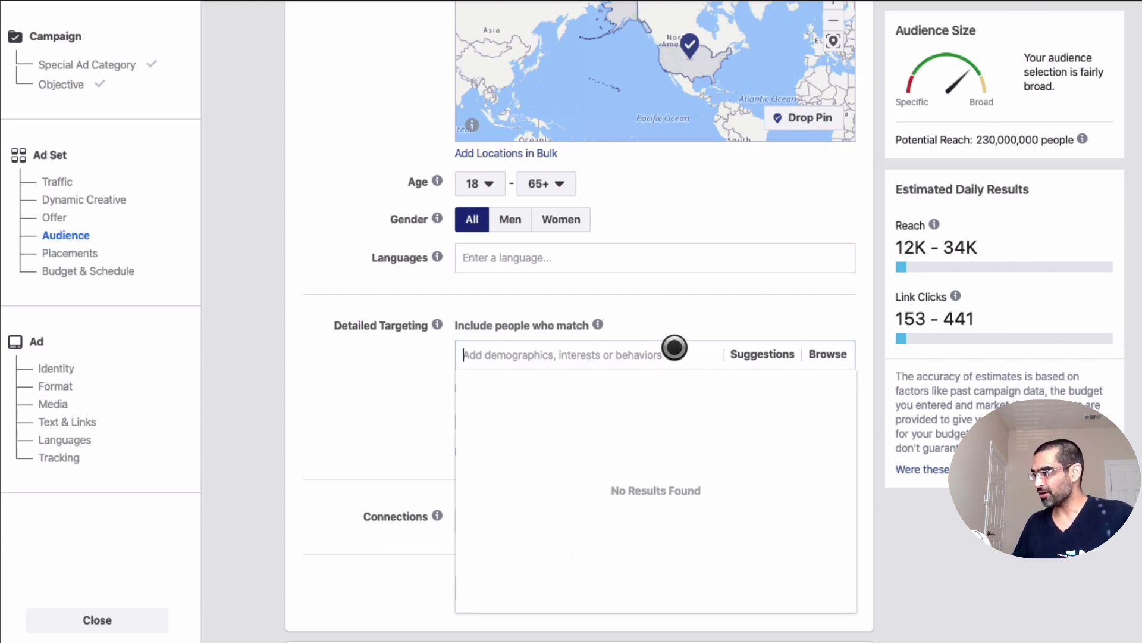
type("oowner")
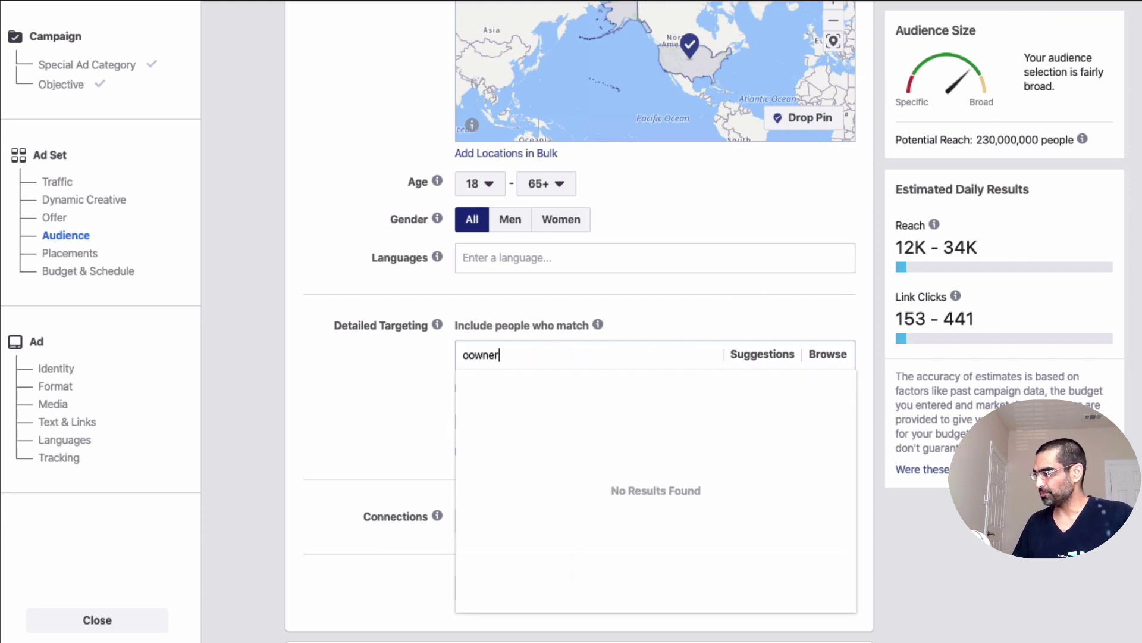
double_click(574, 351)
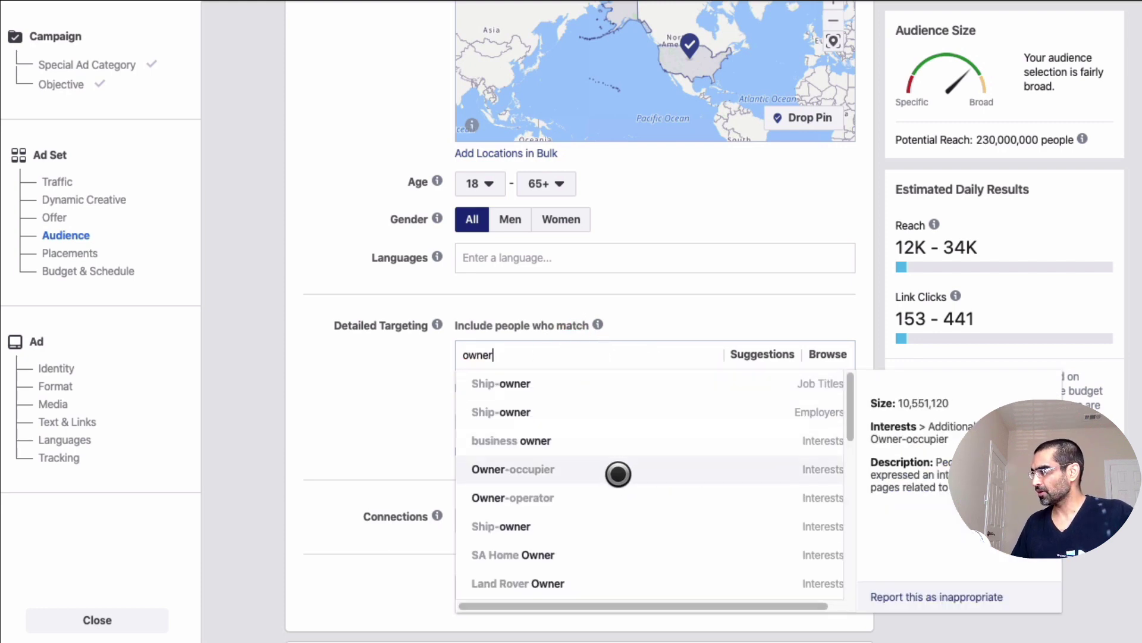
scroll(619, 479, "down", 2)
scroll(619, 480, "up", 2)
scroll(620, 481, "down", 3)
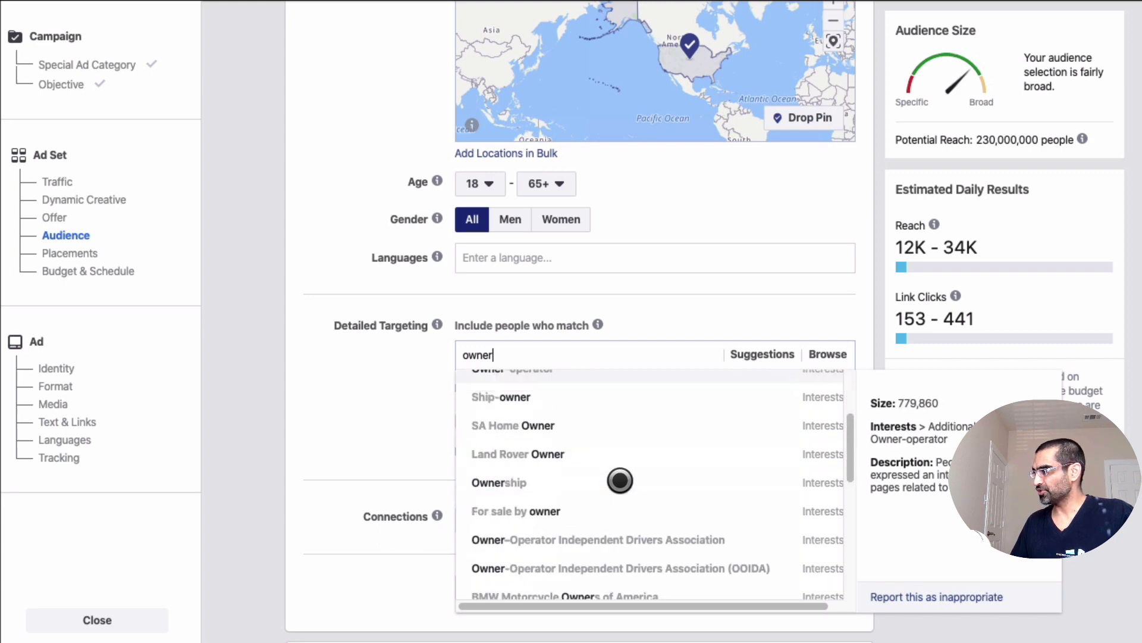
scroll(620, 480, "up", 2)
scroll(621, 481, "up", 2)
scroll(620, 481, "down", 3)
scroll(568, 381, "up", 3)
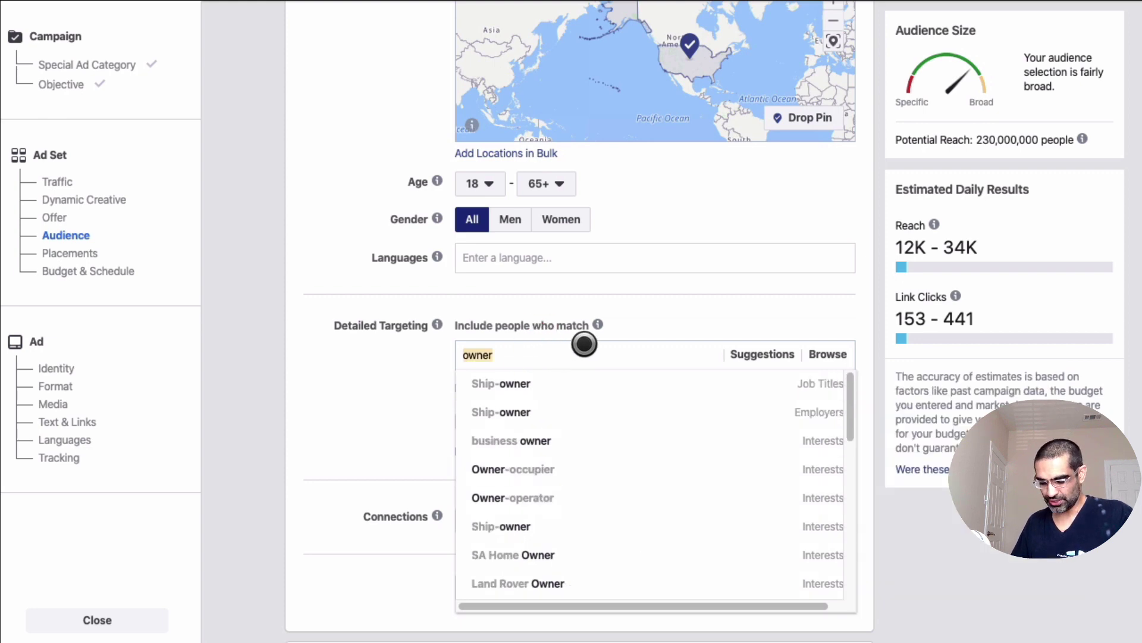
Search detailed targeting for "ceo" and add the "ceo founder" interest to the audience.
type("CEO")
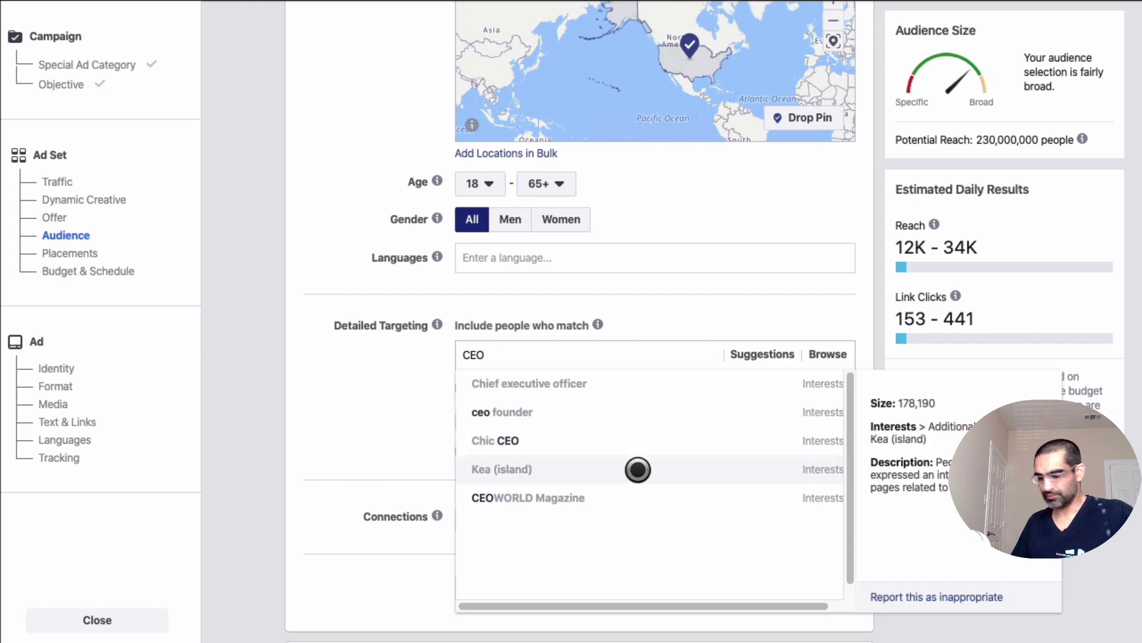
key("BackSpace")
key("BackSpace")
type("ceo")
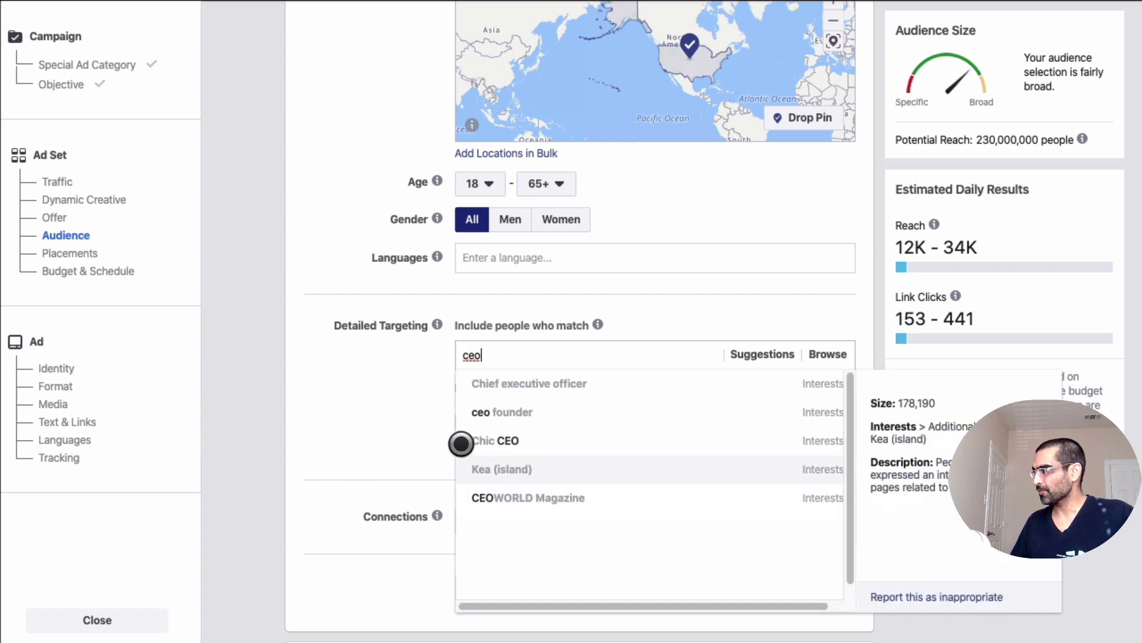
left_click(497, 415)
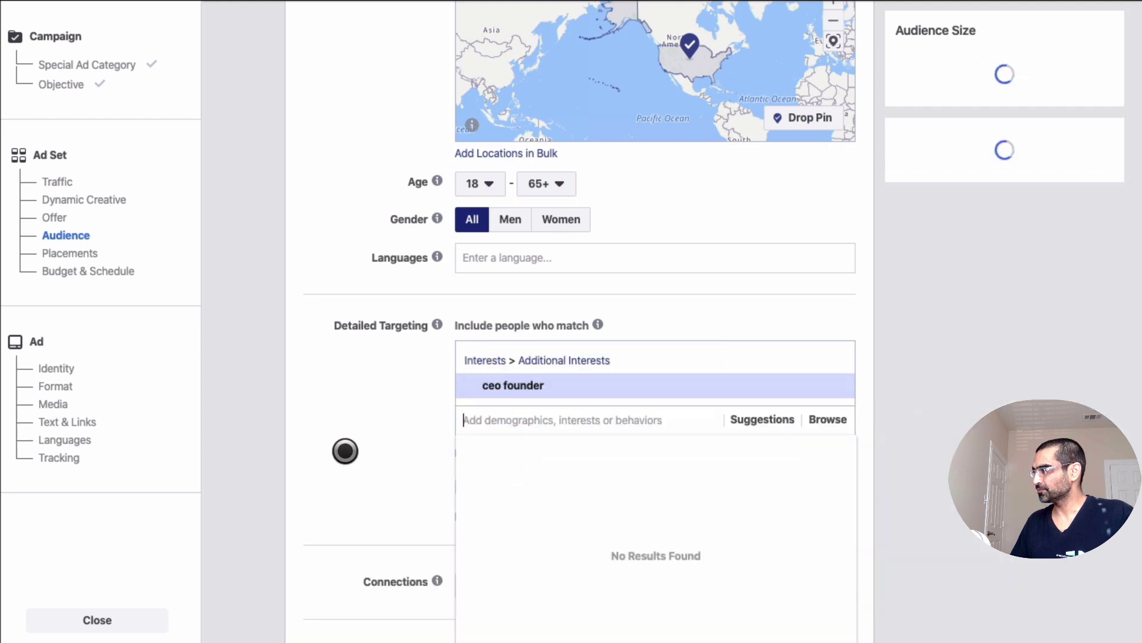
Show the suggested targeting options related to the "ceo founder" interest.
scroll(287, 427, "down", 1)
scroll(287, 427, "down", 3)
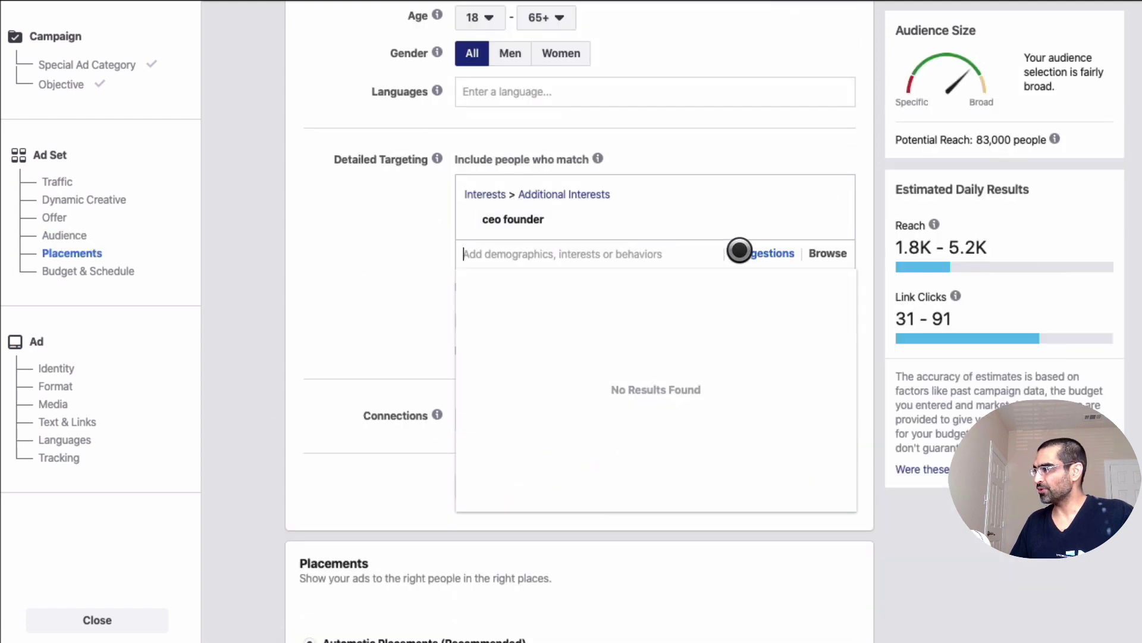
left_click(757, 249)
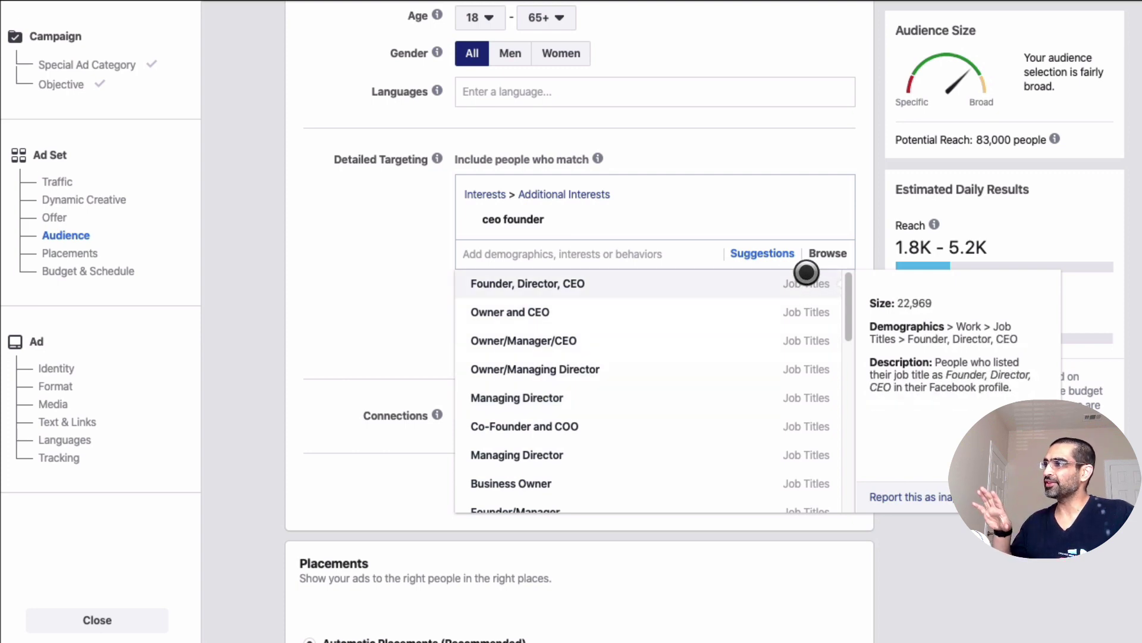
Add the suggested job titles Owner and CEO, Owner, and Owner/Managing Director to the audience's detailed targeting.
mouse_move(521, 220)
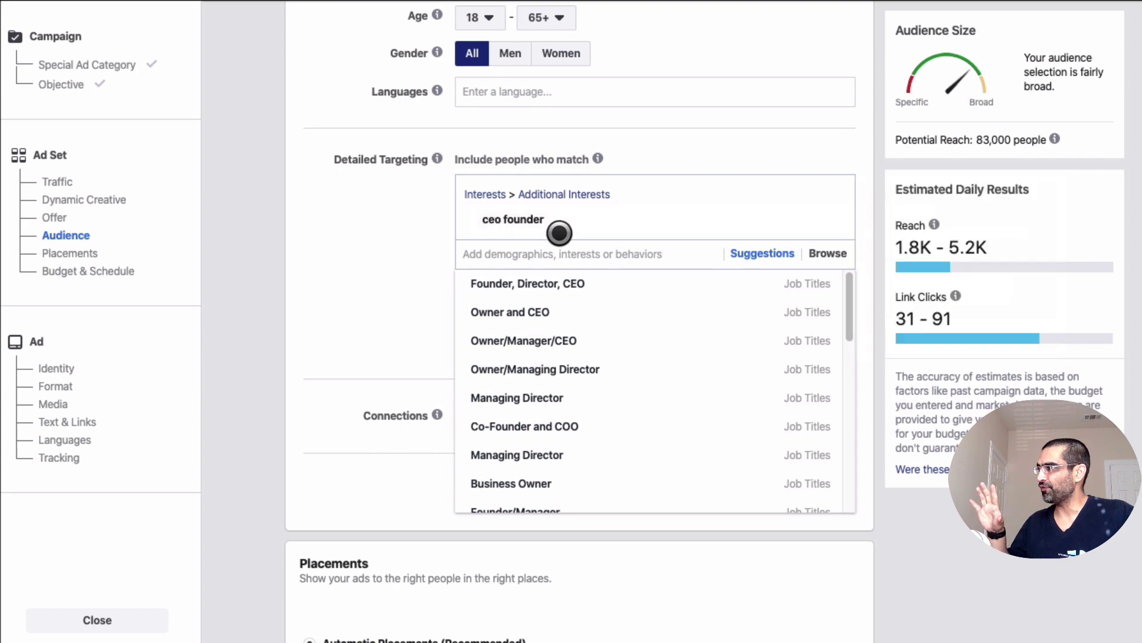
left_click(511, 307)
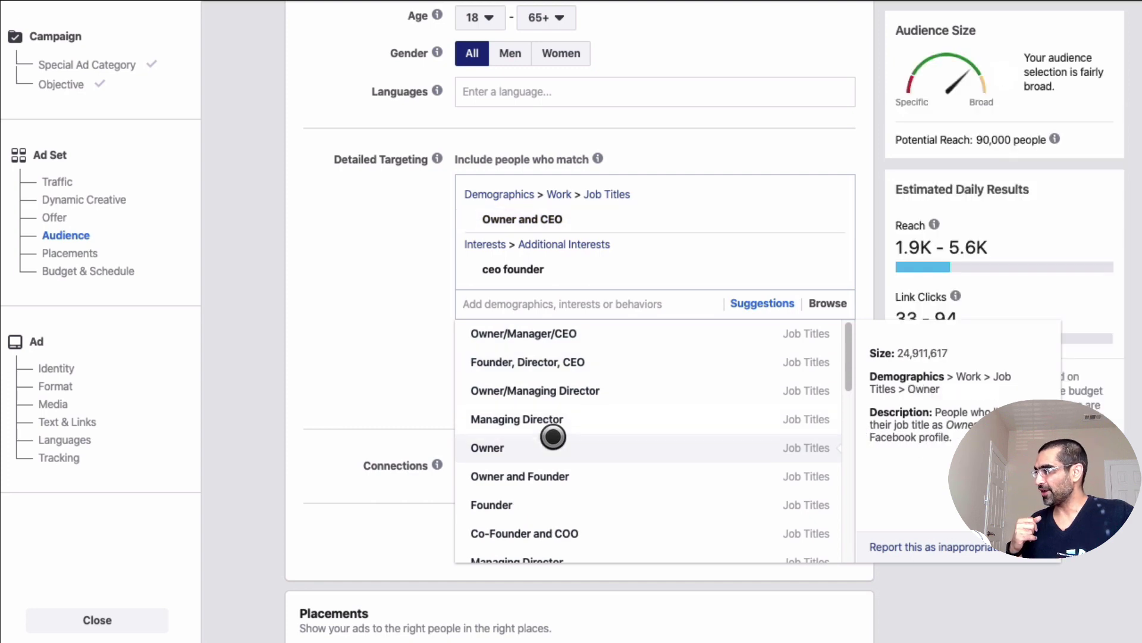
left_click(559, 441)
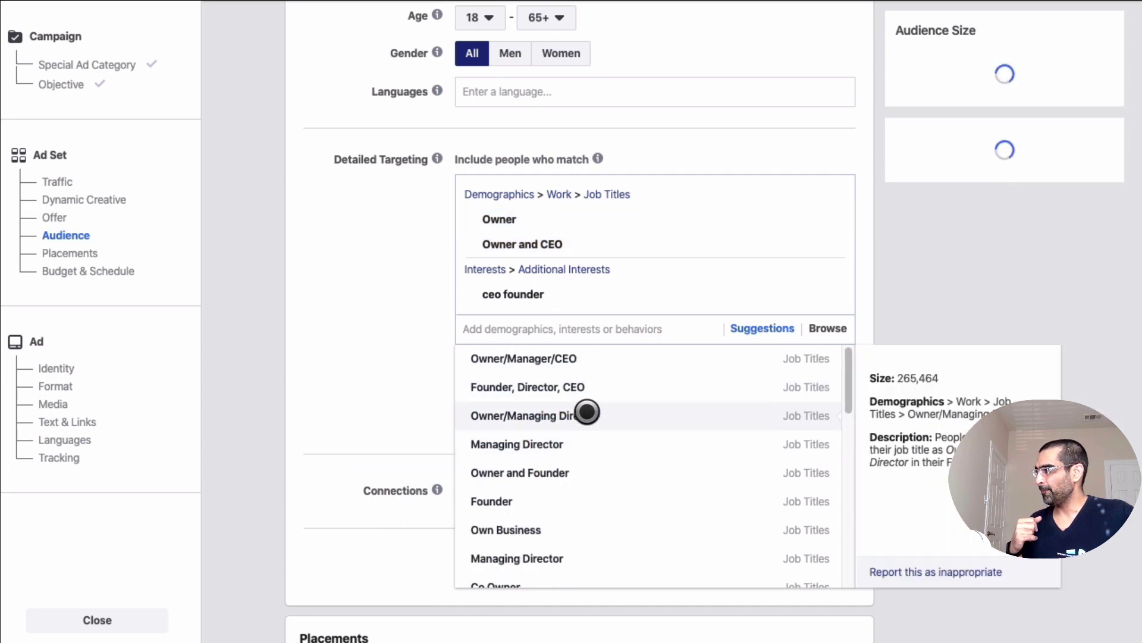
left_click(644, 442)
left_click(344, 306)
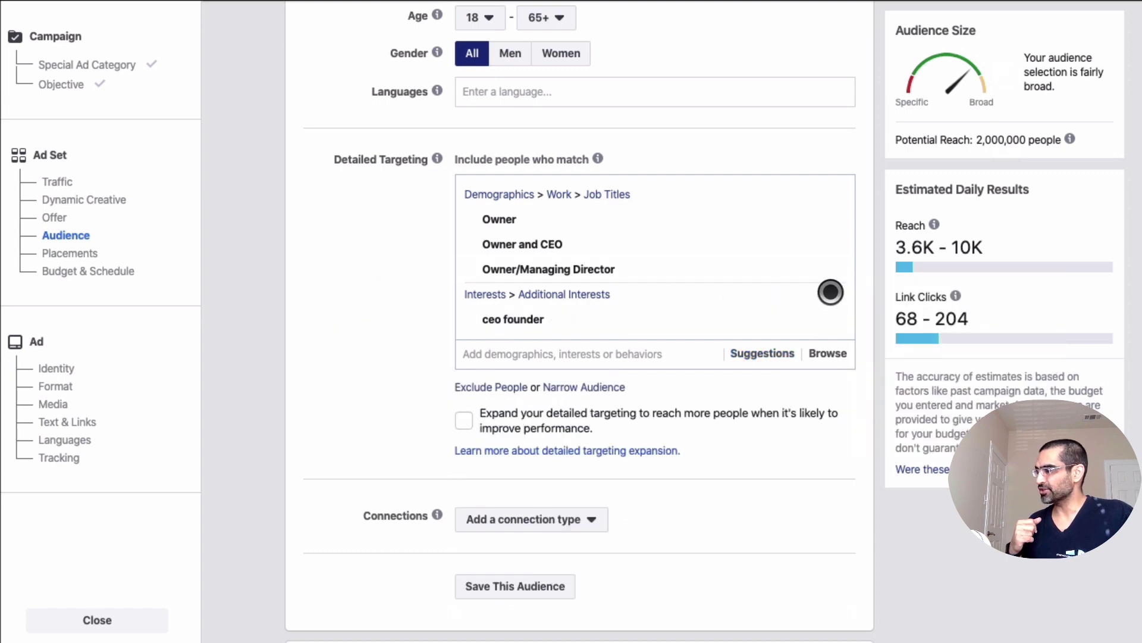
Remove the "ceo founder" interest from detailed targeting and add the suggested Founder/Manager job title.
left_click(830, 292)
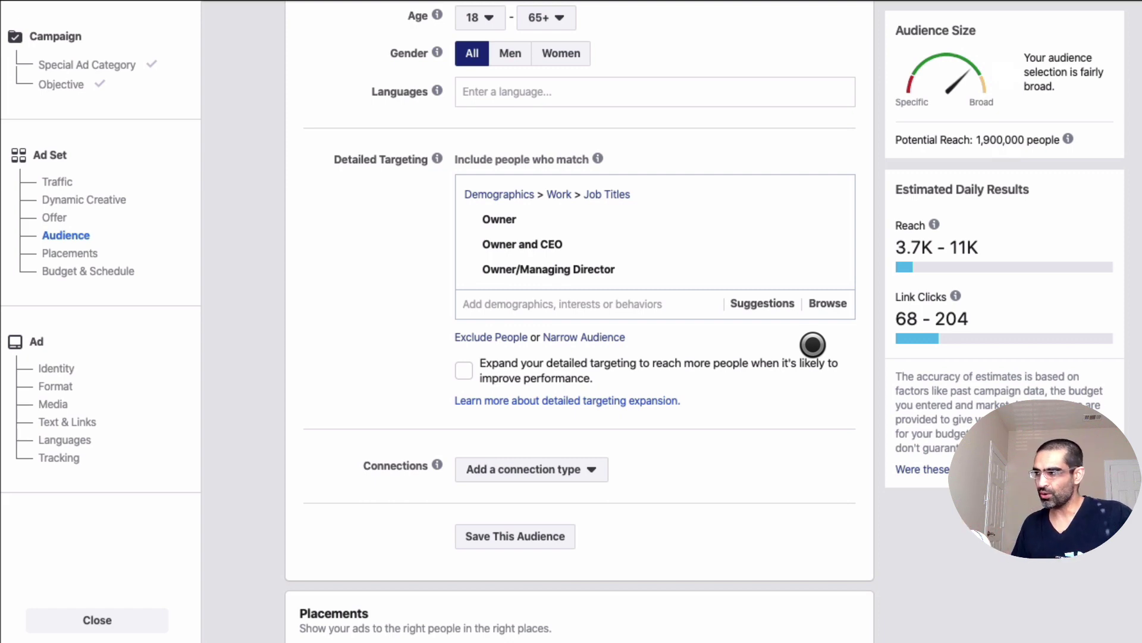
left_click(769, 303)
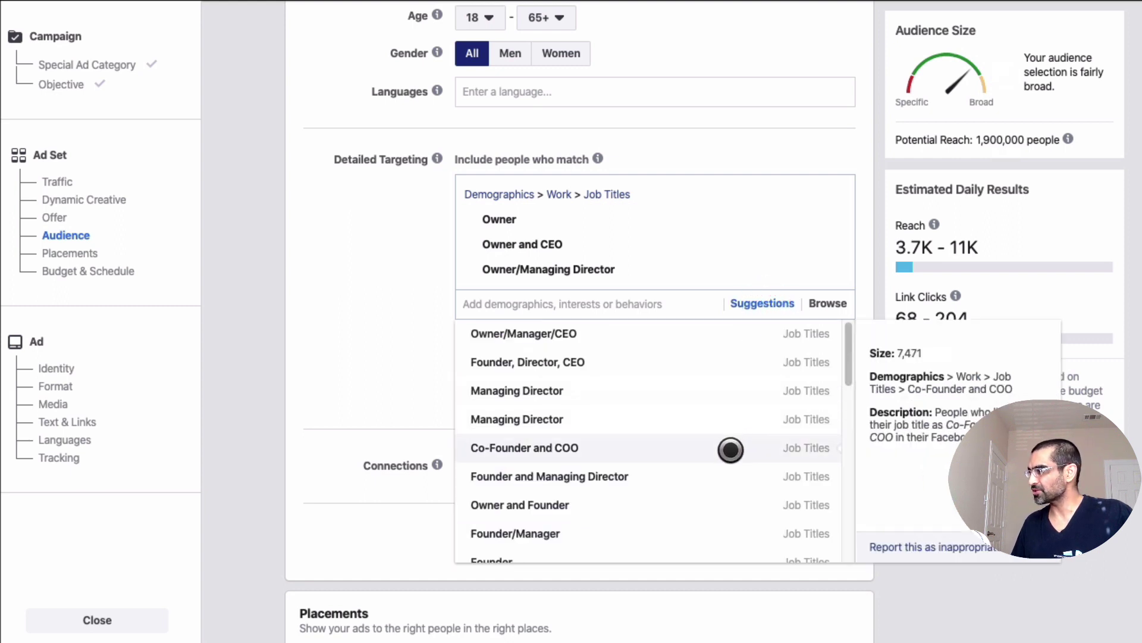
scroll(732, 453, "down", 2)
scroll(729, 451, "down", 1)
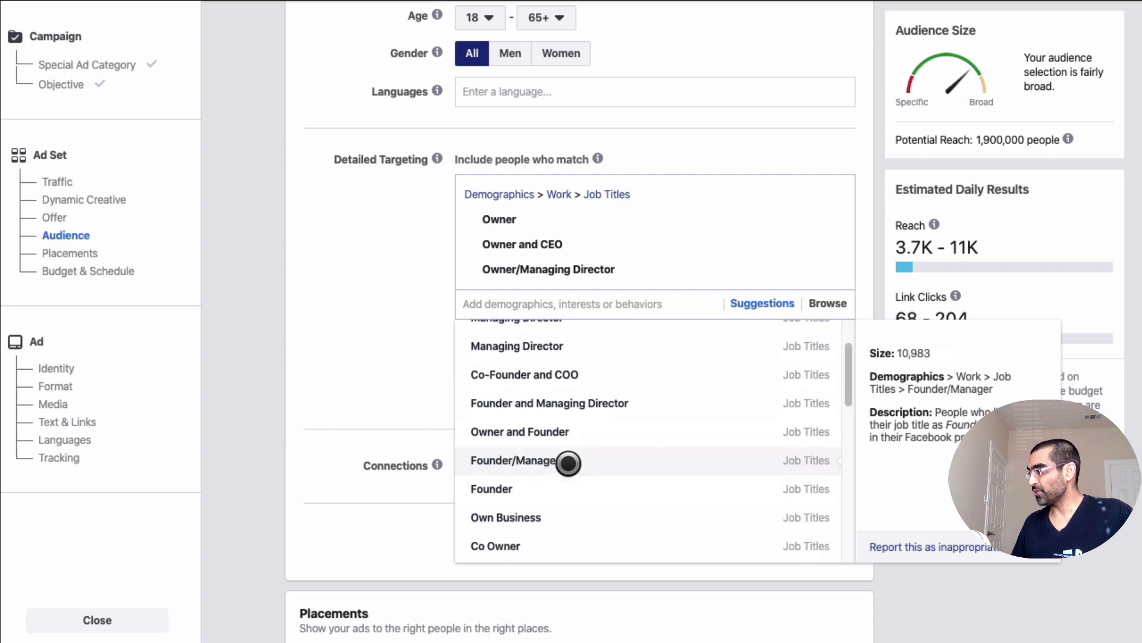
left_click(569, 454)
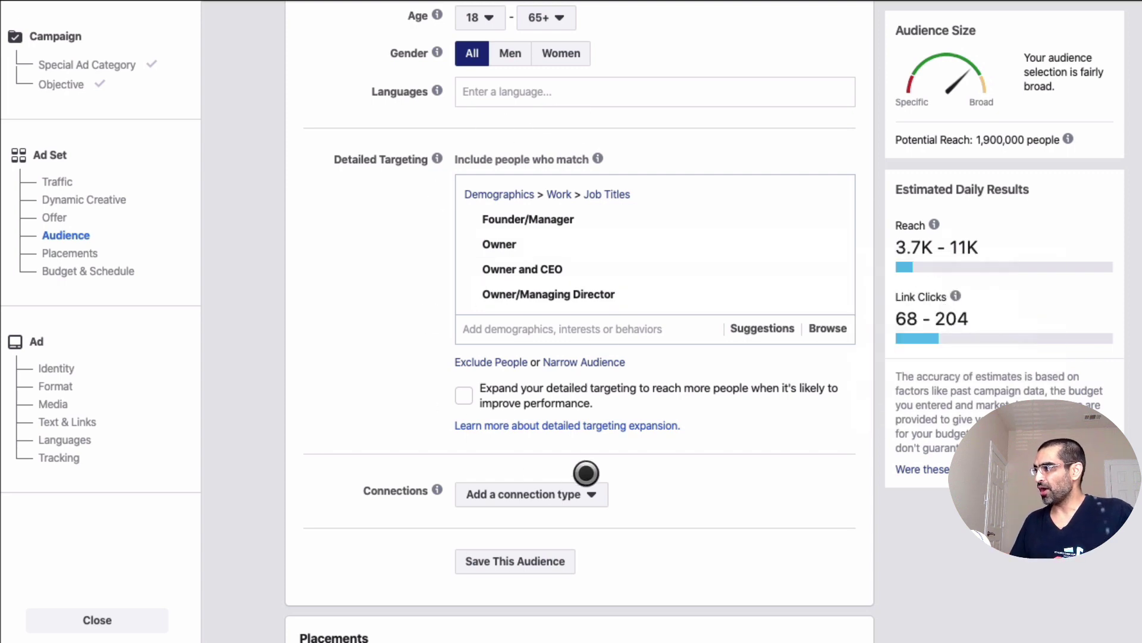
Narrow the audience by adding a second condition group that people must also match.
left_click(603, 354)
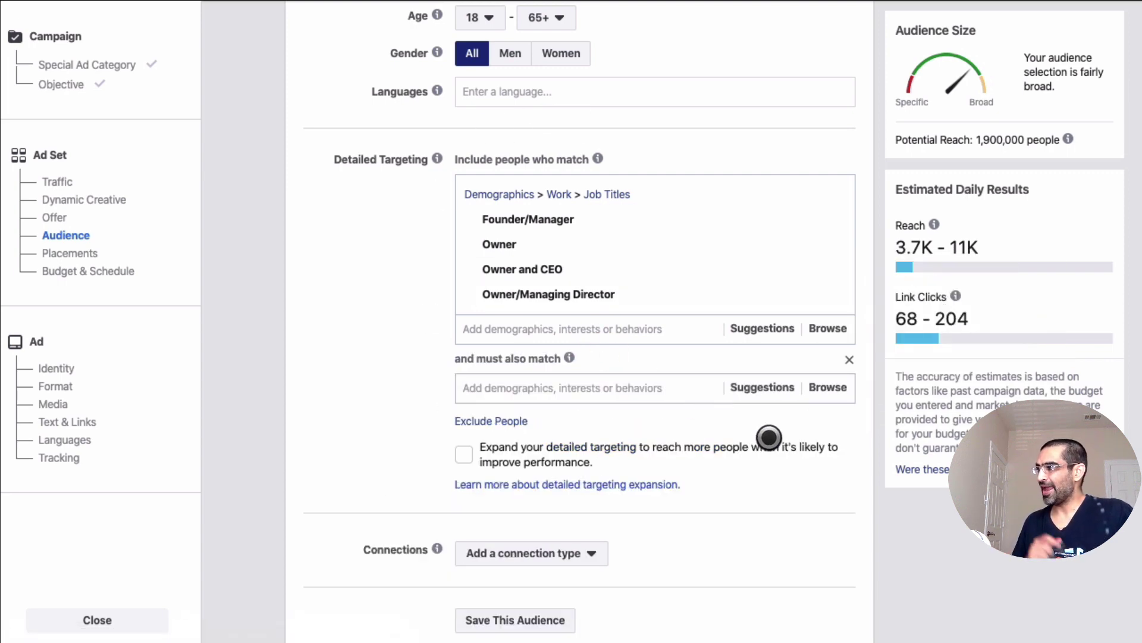
scroll(780, 445, "down", 1)
scroll(788, 448, "down", 1)
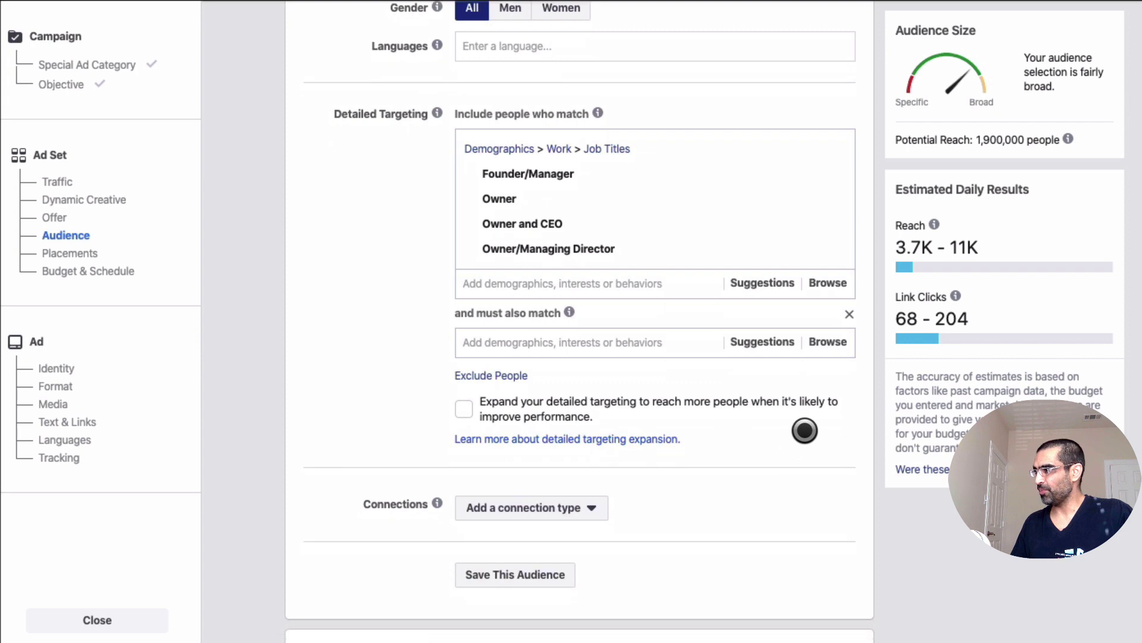
Require the Food and Restaurants industry, found under the Work demographics, in the must-also-match condition.
left_click(831, 337)
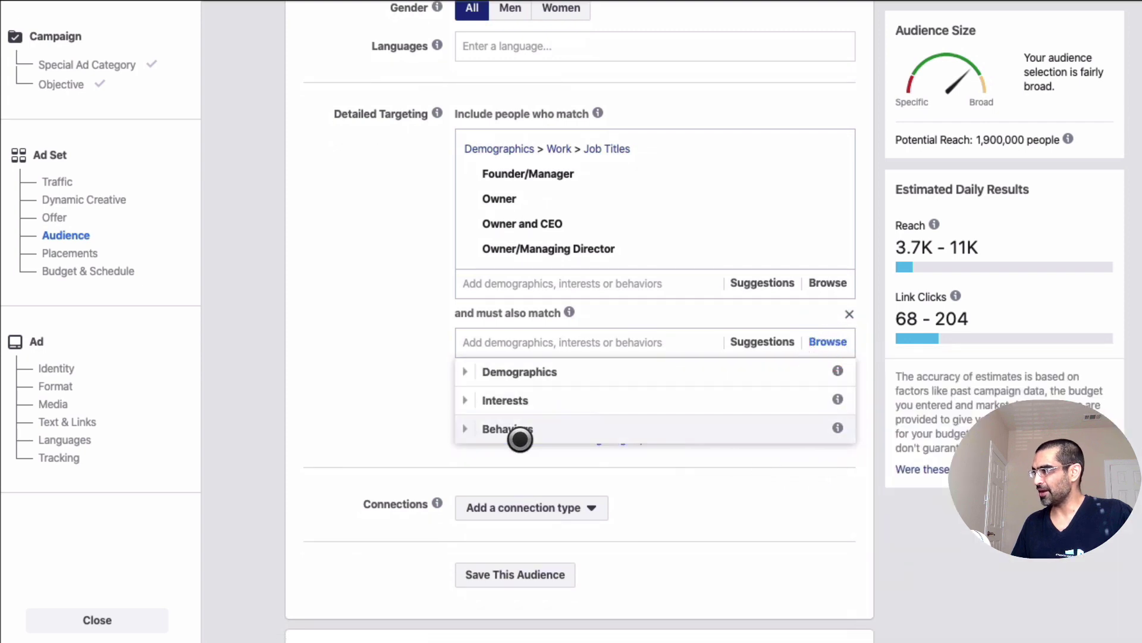
left_click(469, 371)
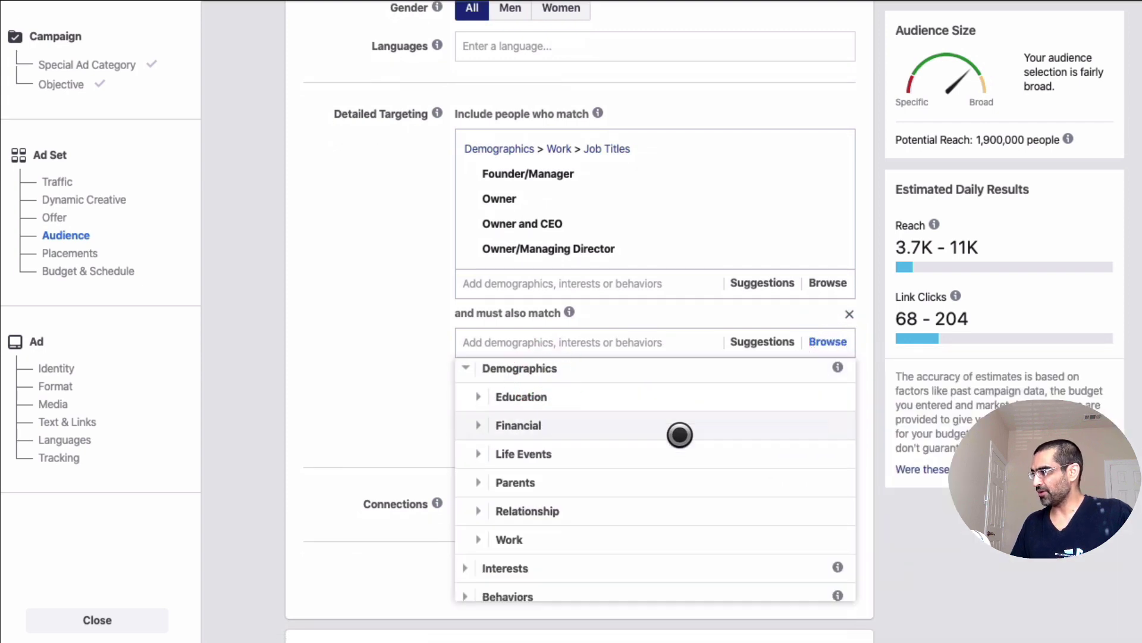
left_click(475, 532)
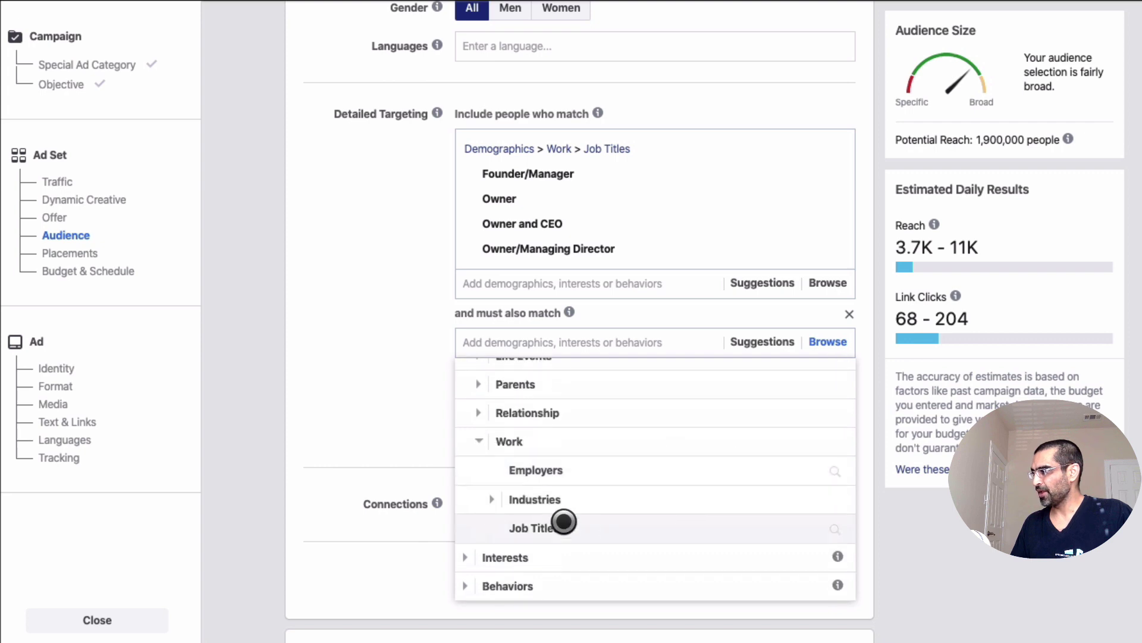
left_click(488, 499)
scroll(803, 470, "down", 2)
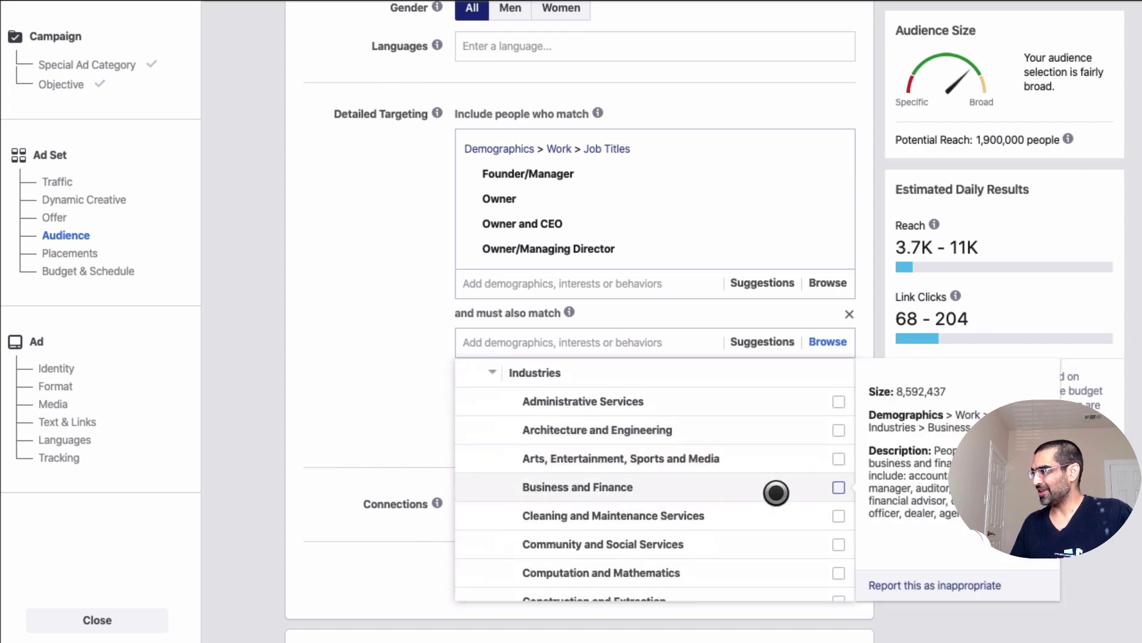
scroll(776, 493, "down", 2)
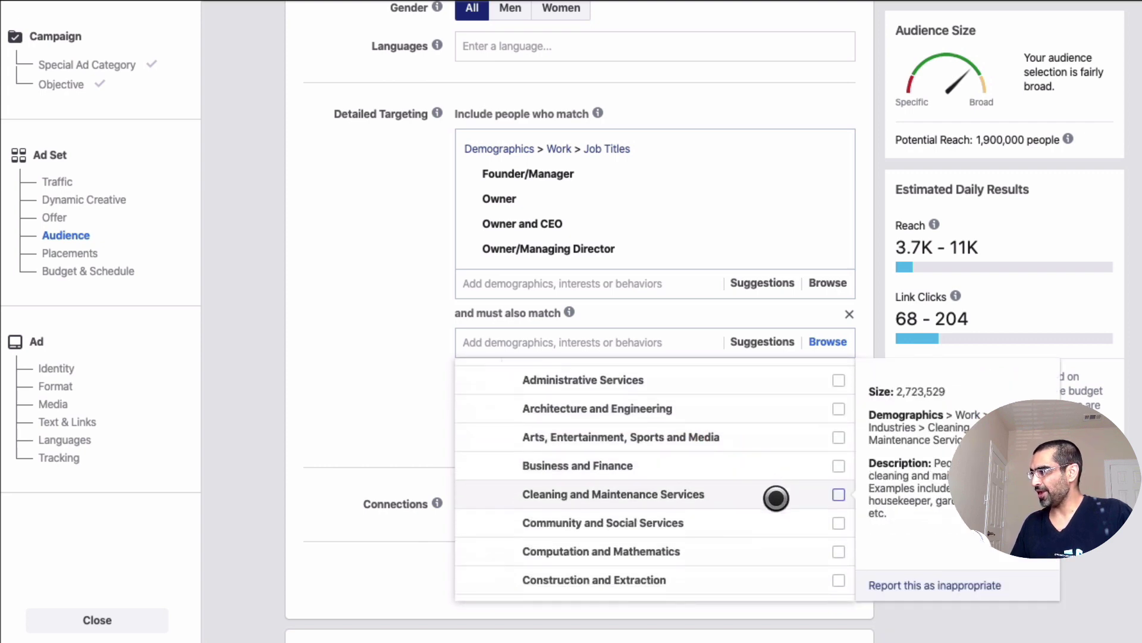
scroll(776, 501, "down", 3)
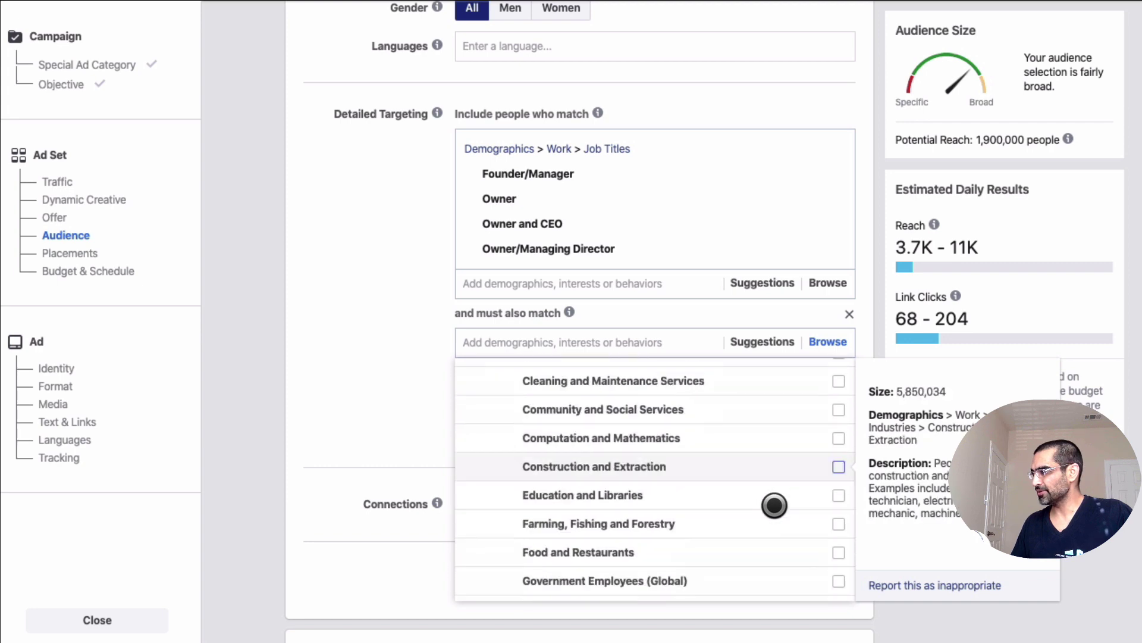
left_click(839, 548)
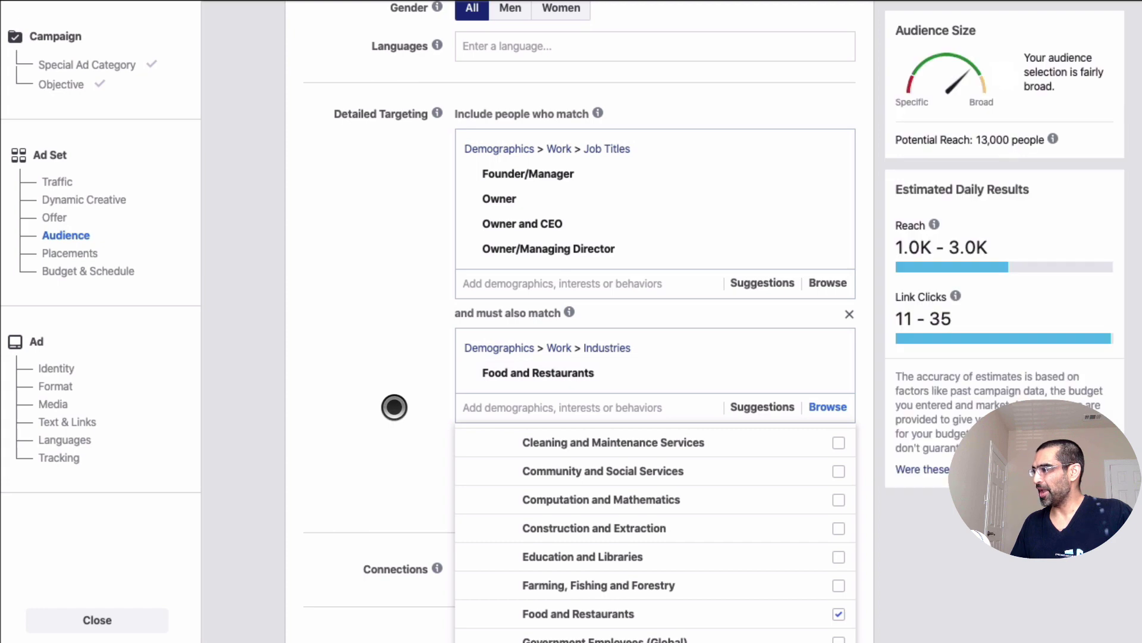
left_click(396, 407)
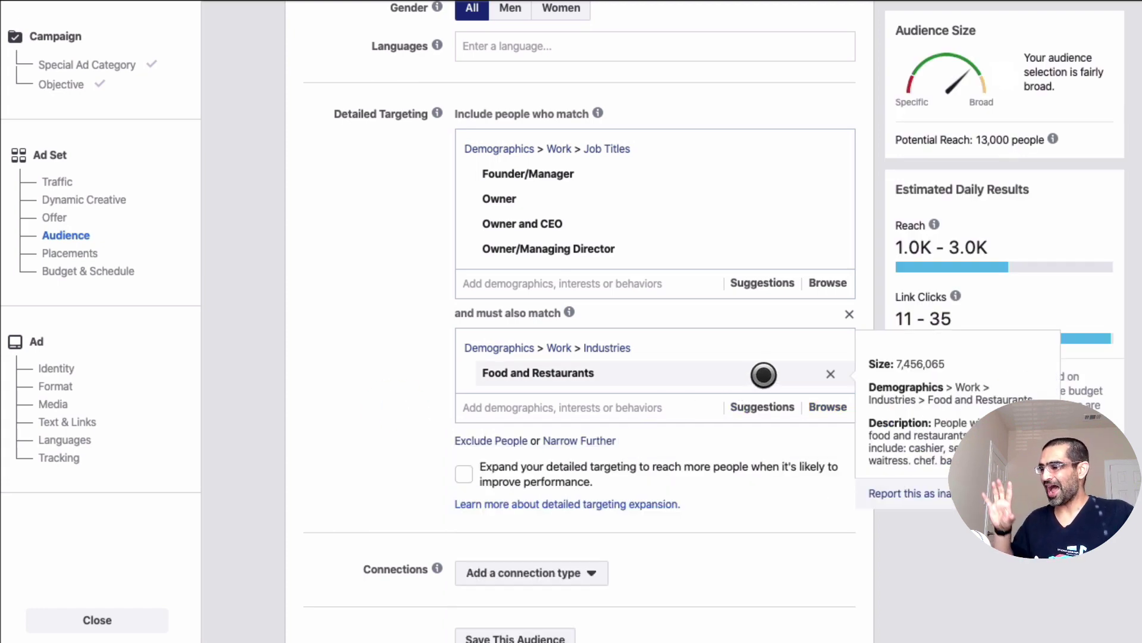
Add the suggested Co Owner job title to the first group of included people.
mouse_move(598, 113)
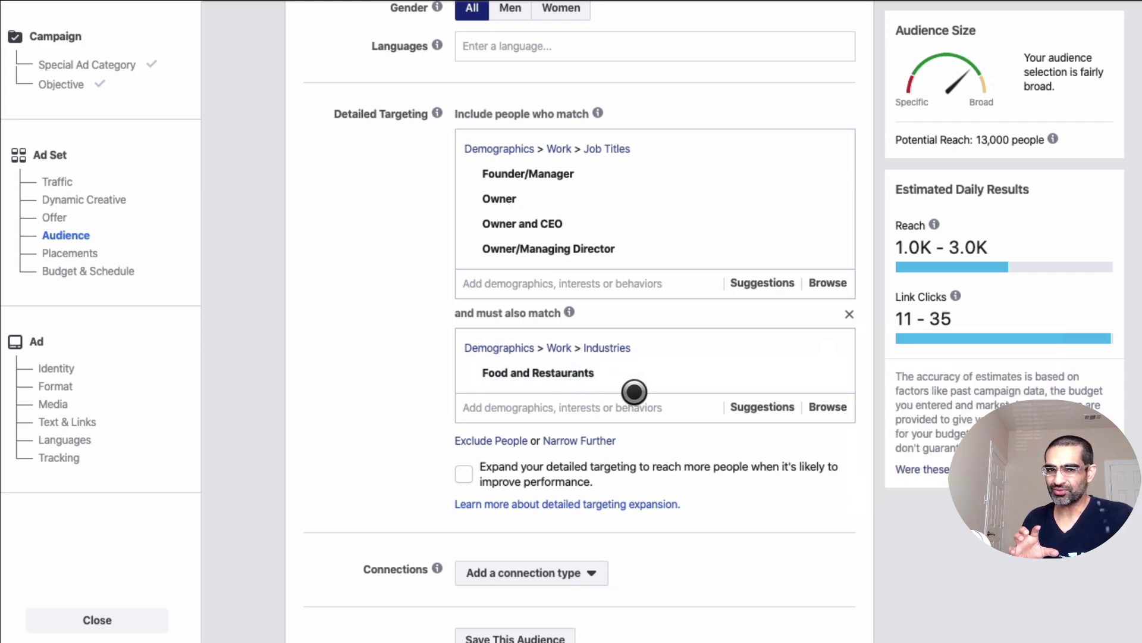
mouse_move(562, 195)
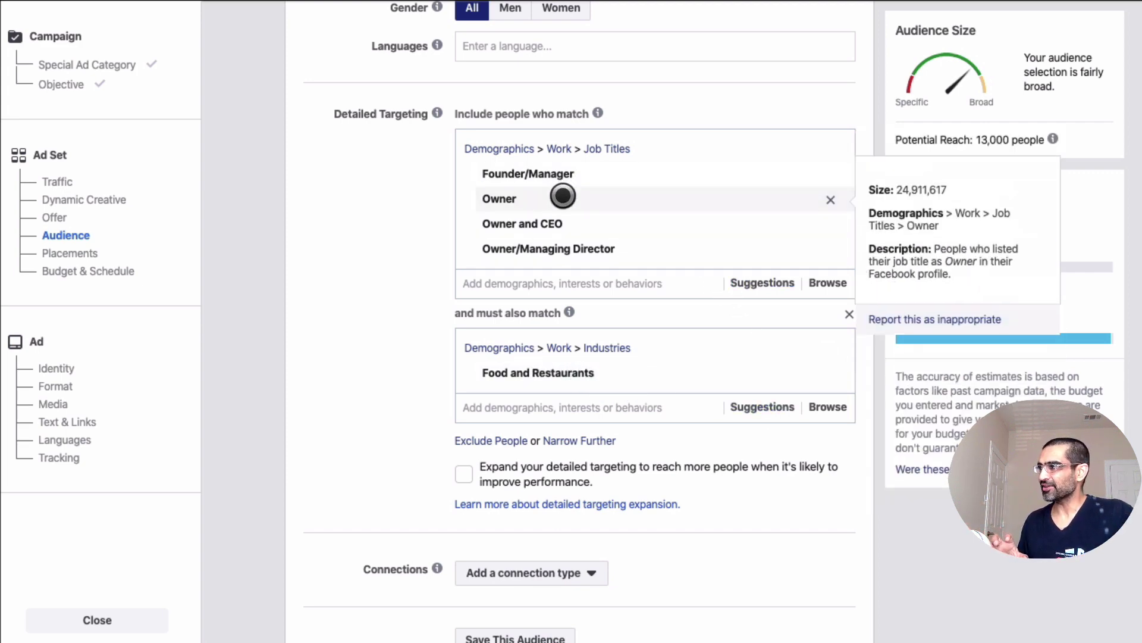
mouse_move(589, 245)
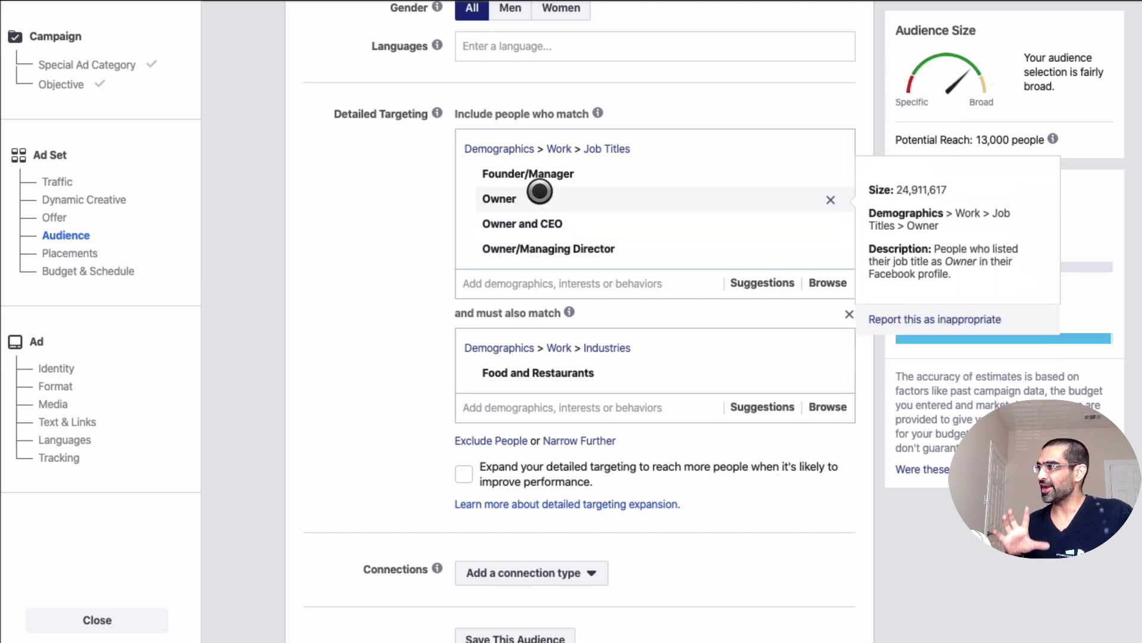
left_click(766, 288)
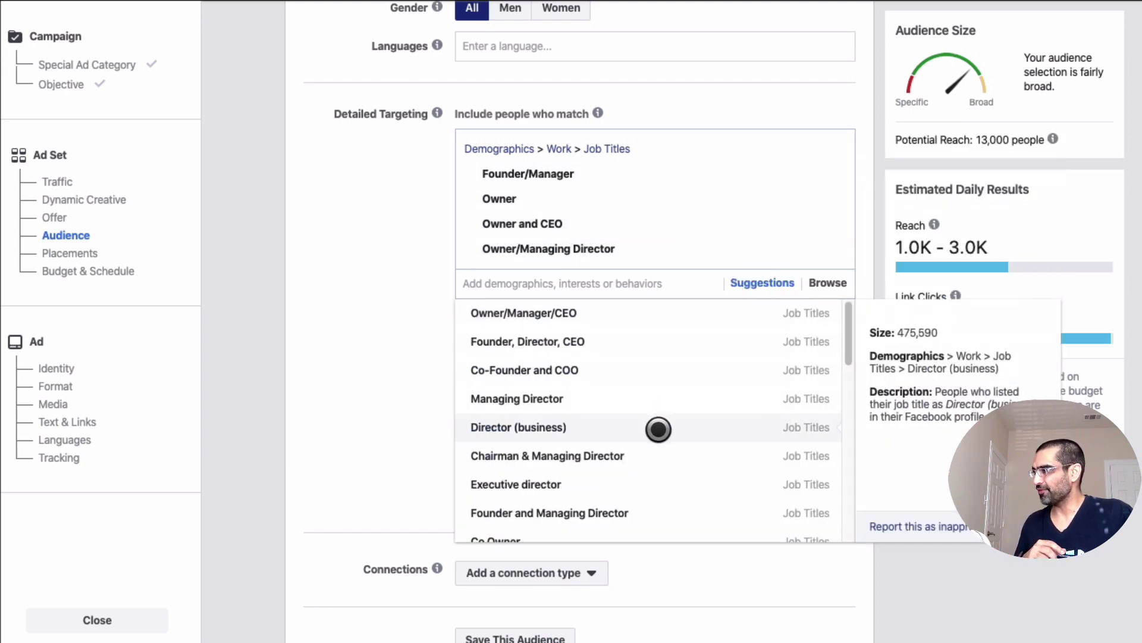
mouse_move(666, 436)
scroll(667, 443, "down", 1)
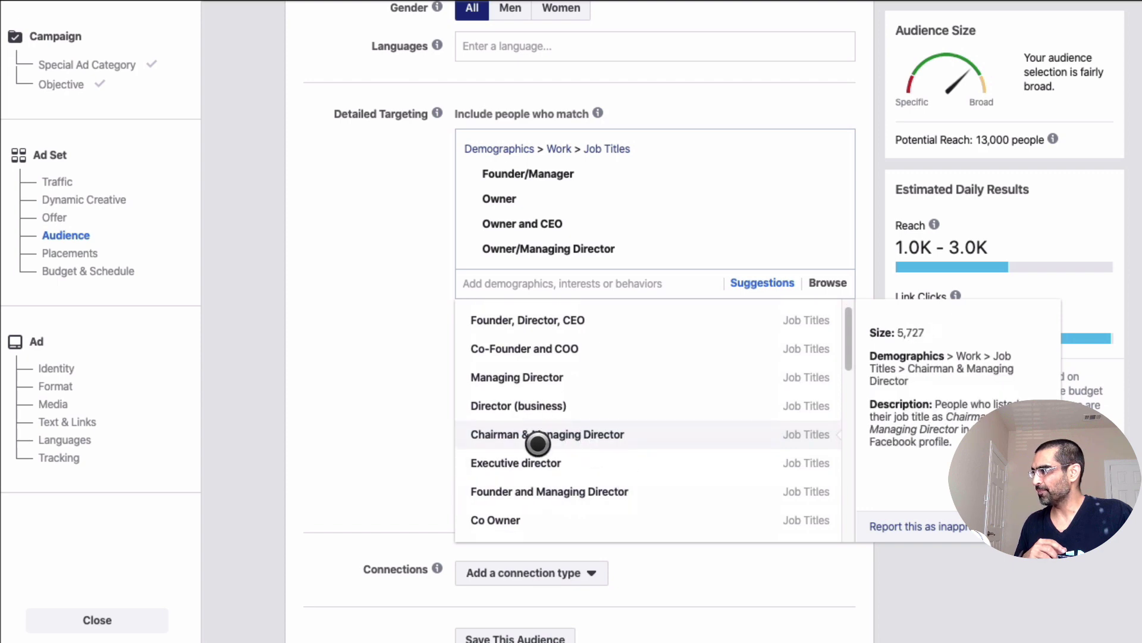
left_click(530, 520)
Look through the further job title suggestions and add Founder to the first group of included people.
left_click(770, 299)
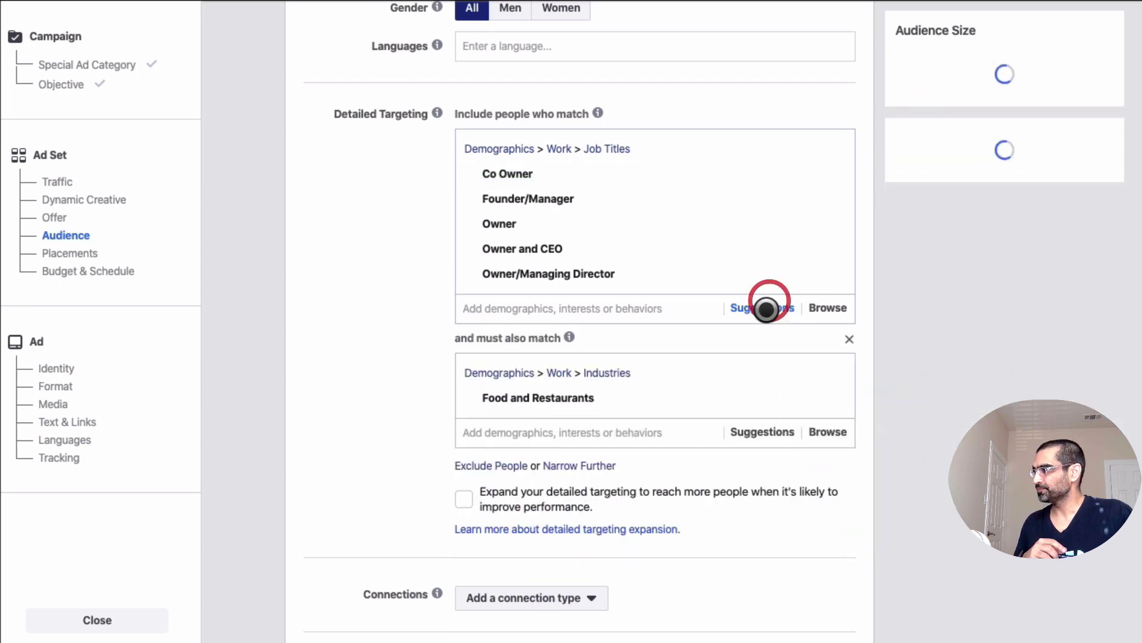
left_click(763, 309)
mouse_move(751, 361)
scroll(738, 393, "down", 1)
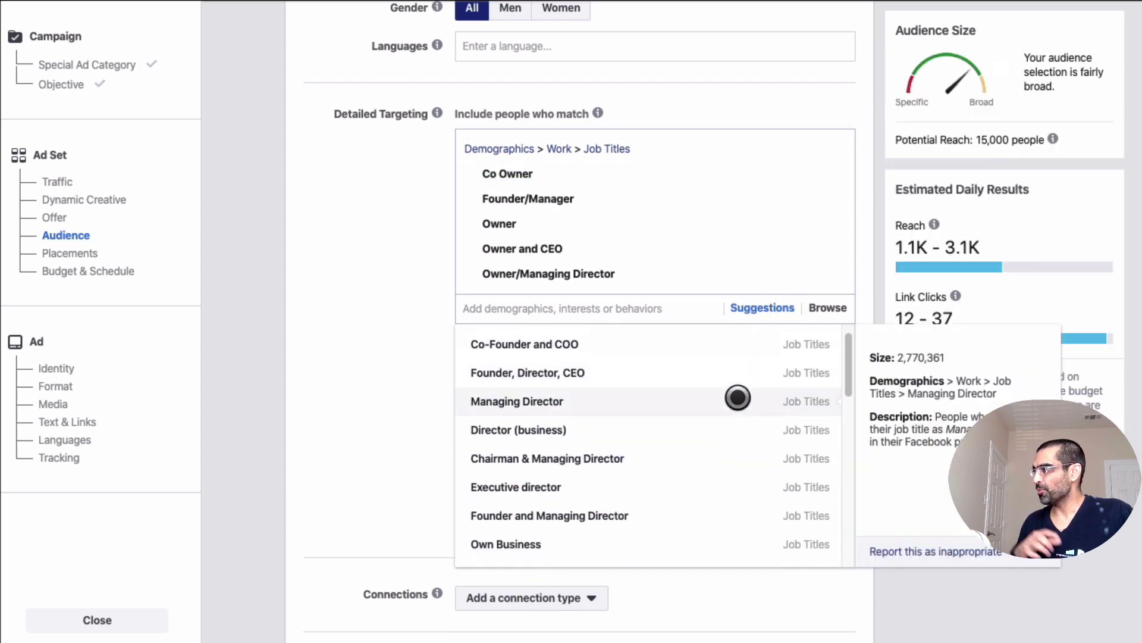
scroll(742, 410, "down", 1)
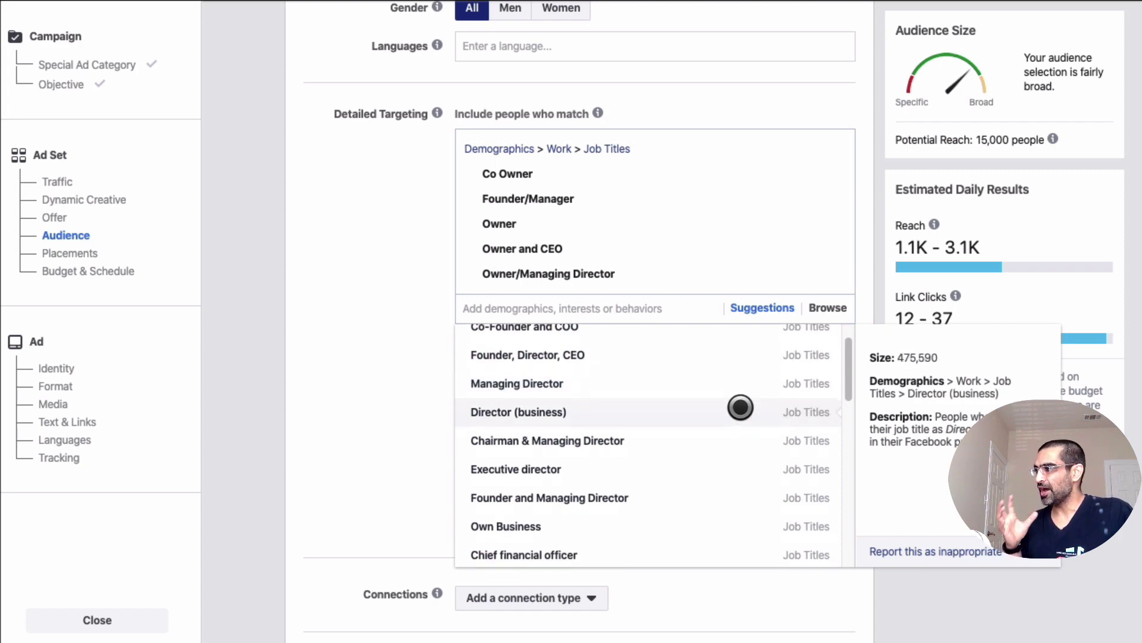
scroll(743, 409, "down", 3)
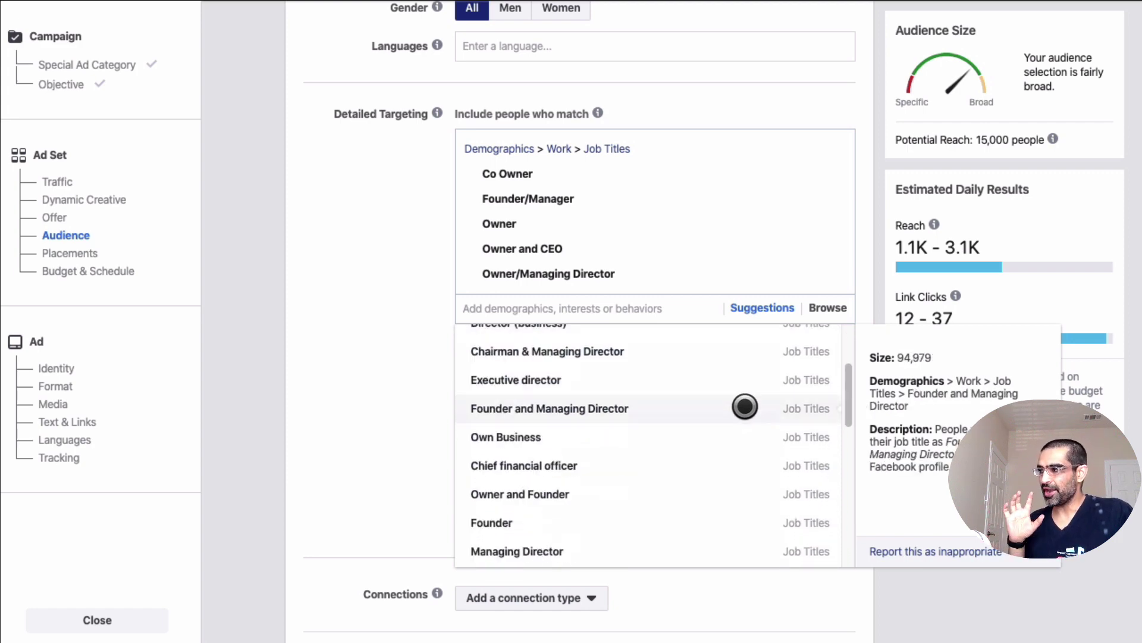
scroll(747, 409, "down", 4)
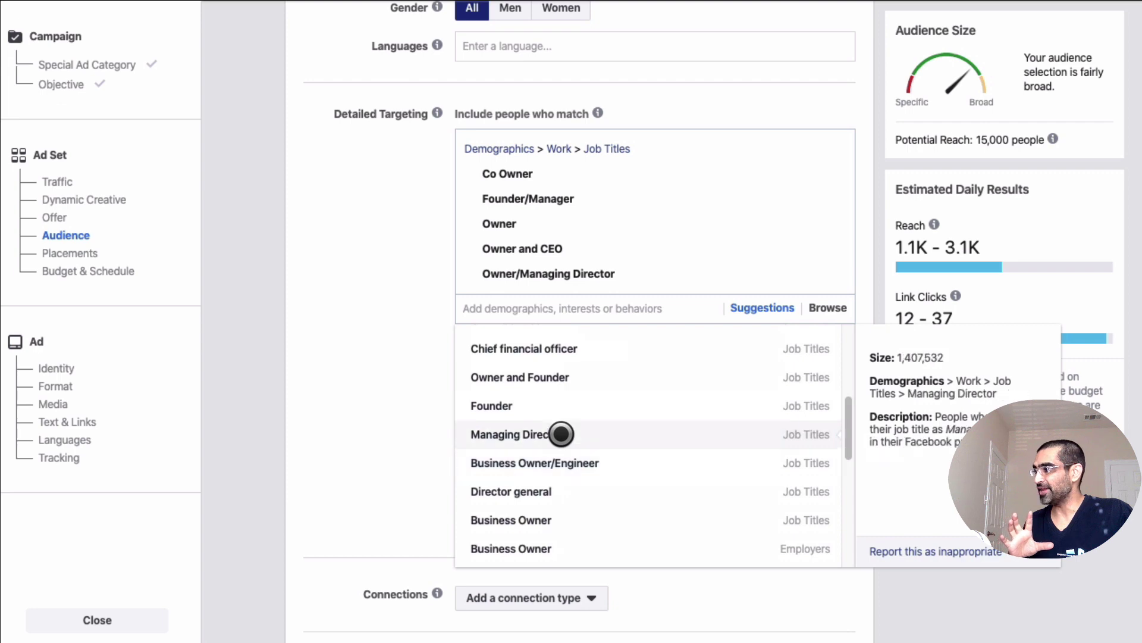
left_click(306, 327)
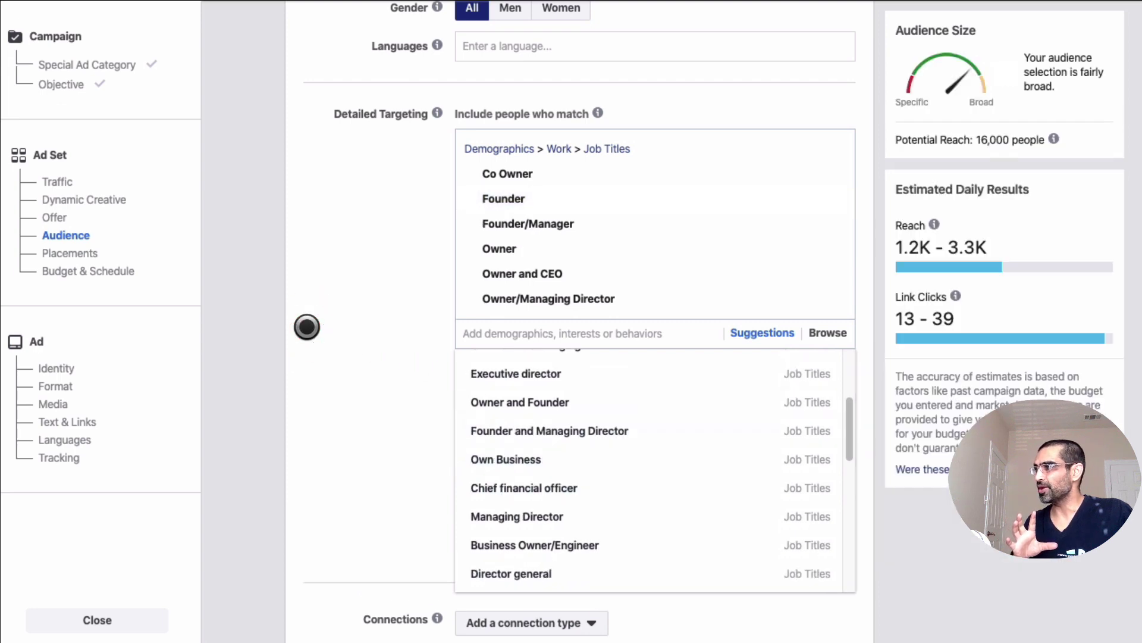
left_click(306, 326)
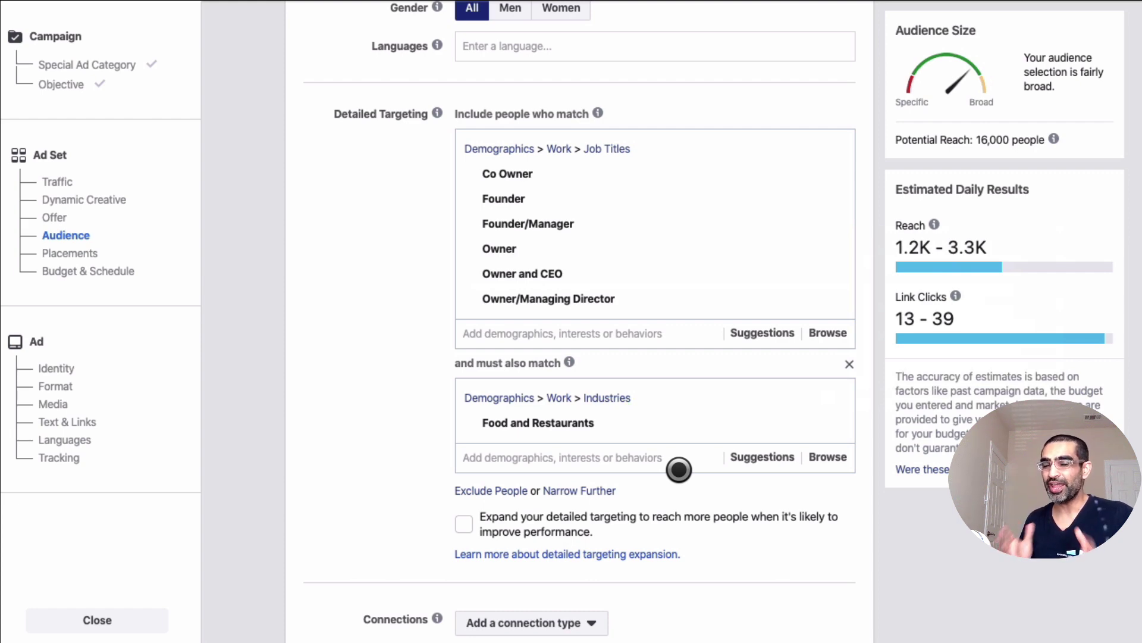
mouse_move(720, 268)
mouse_move(659, 308)
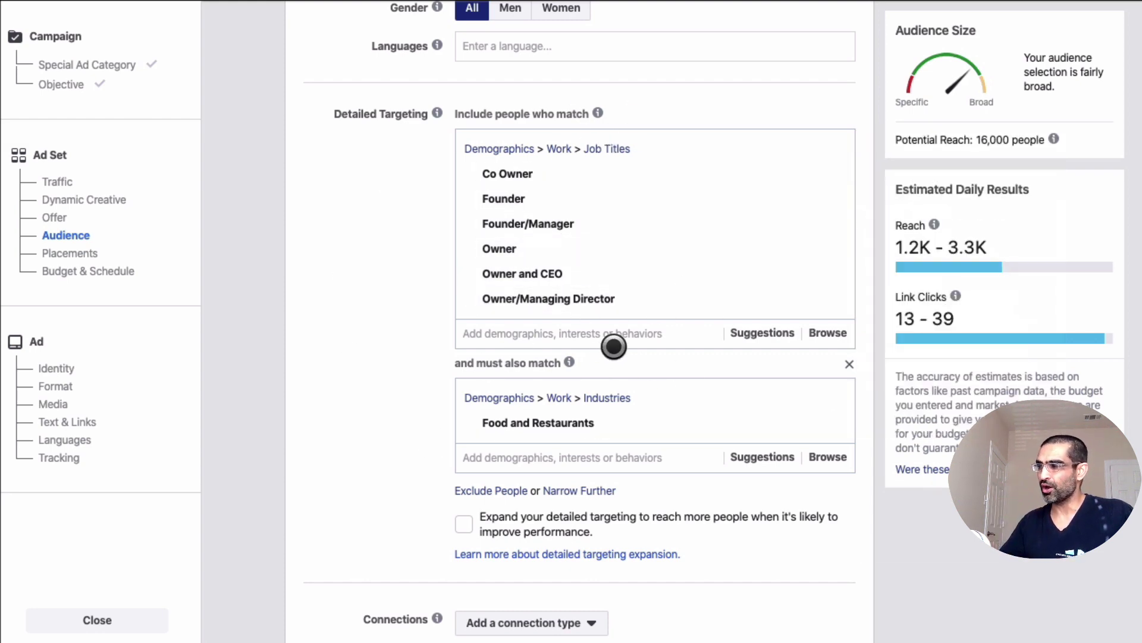